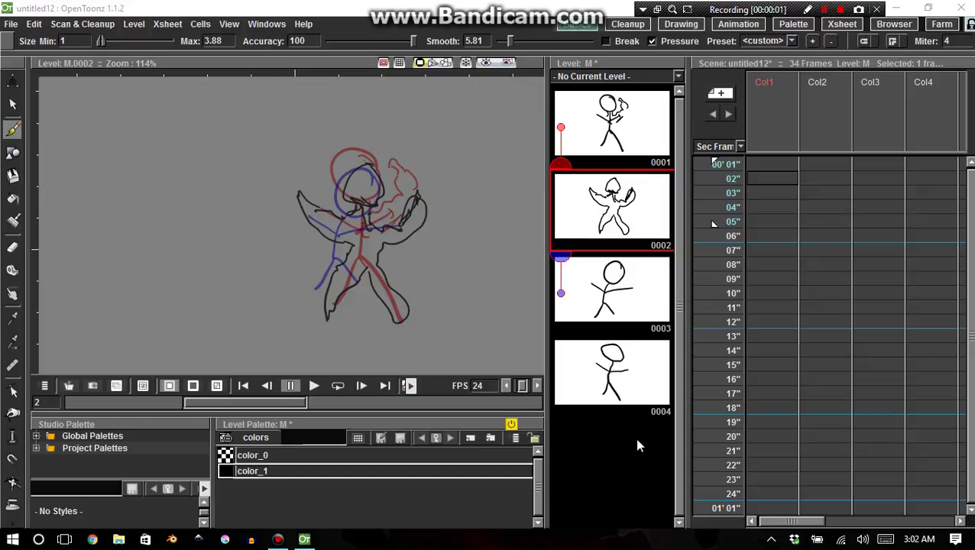
Step: Delete the drawings in frames 0001–0004 of level M and turn off the onion skin marker
{"action": "left_click", "coordinate": [638, 350]}
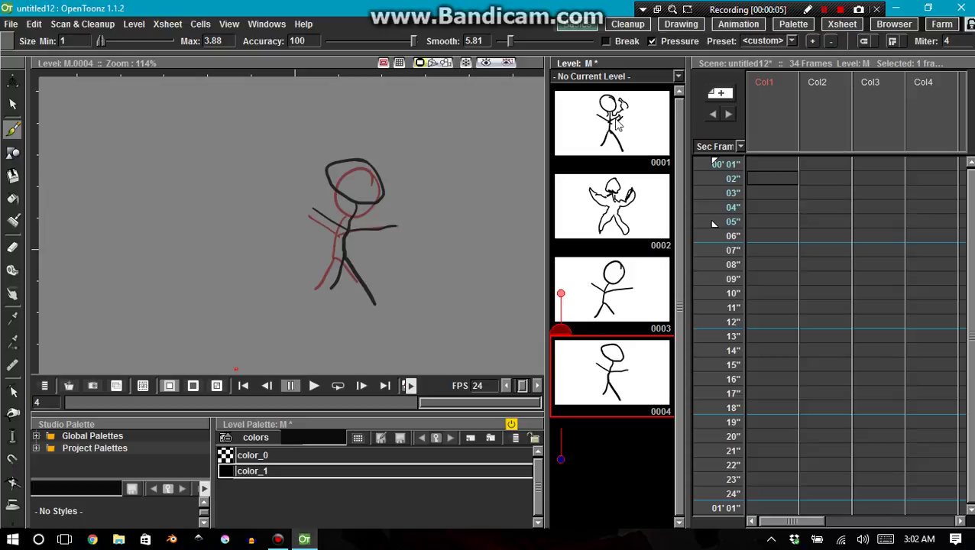
{"action": "left_click_drag", "start_coordinate": [617, 122], "coordinate": [621, 272]}
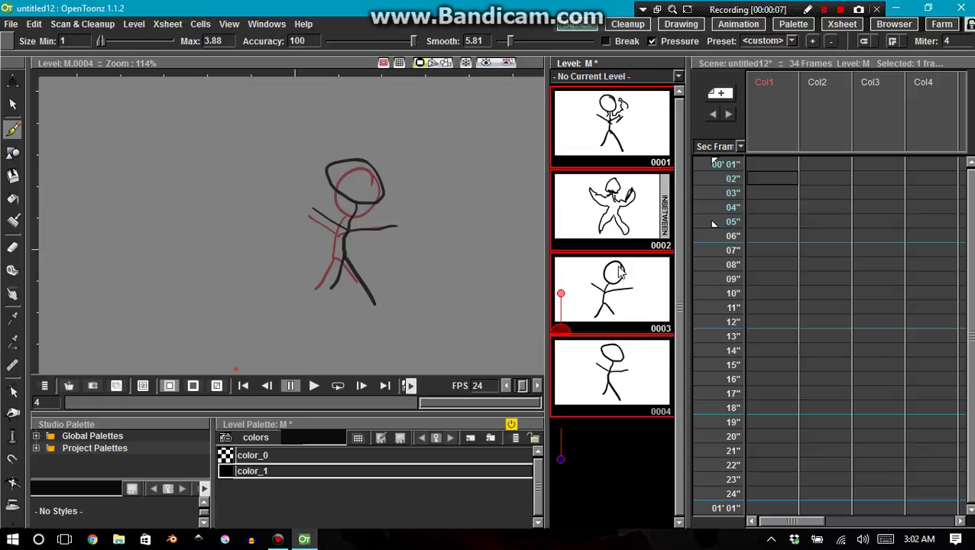
{"action": "key", "text": "Delete"}
{"action": "left_click", "coordinate": [619, 354]}
{"action": "key", "text": "Delete"}
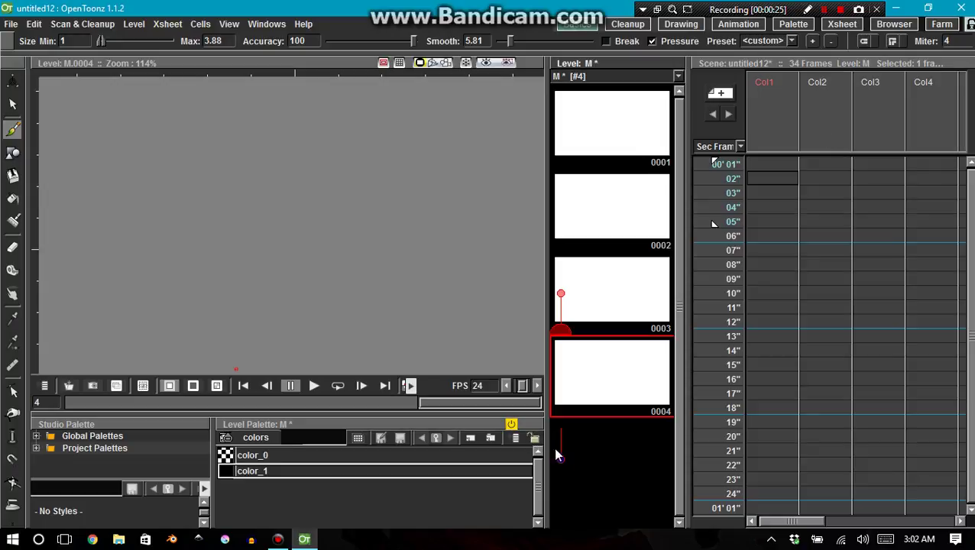
{"action": "left_click", "coordinate": [561, 294]}
{"action": "left_click", "coordinate": [793, 28]}
{"action": "left_click", "coordinate": [734, 24]}
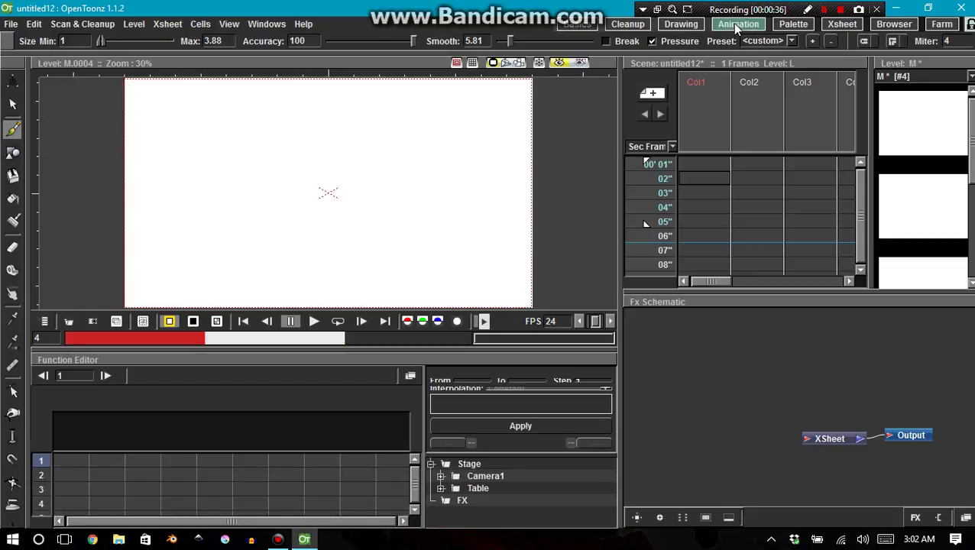
{"action": "left_click", "coordinate": [679, 27]}
{"action": "left_click", "coordinate": [627, 25]}
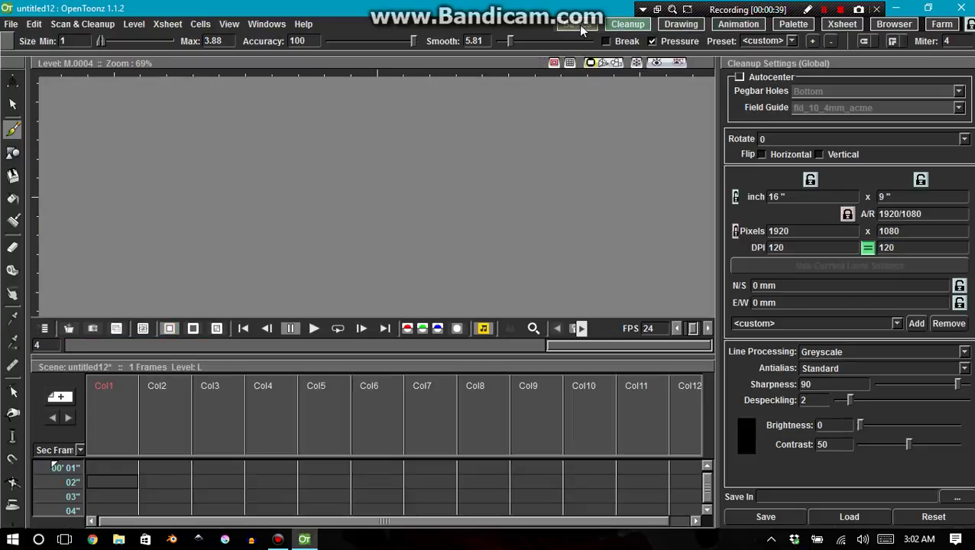
{"action": "left_click", "coordinate": [576, 25]}
{"action": "left_click", "coordinate": [622, 27]}
{"action": "left_click", "coordinate": [672, 27]}
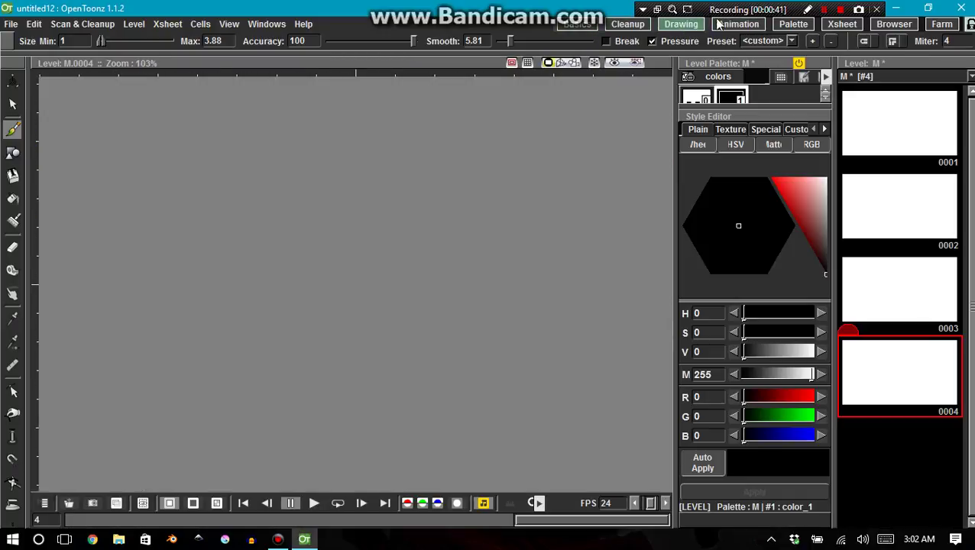
{"action": "left_click", "coordinate": [728, 26]}
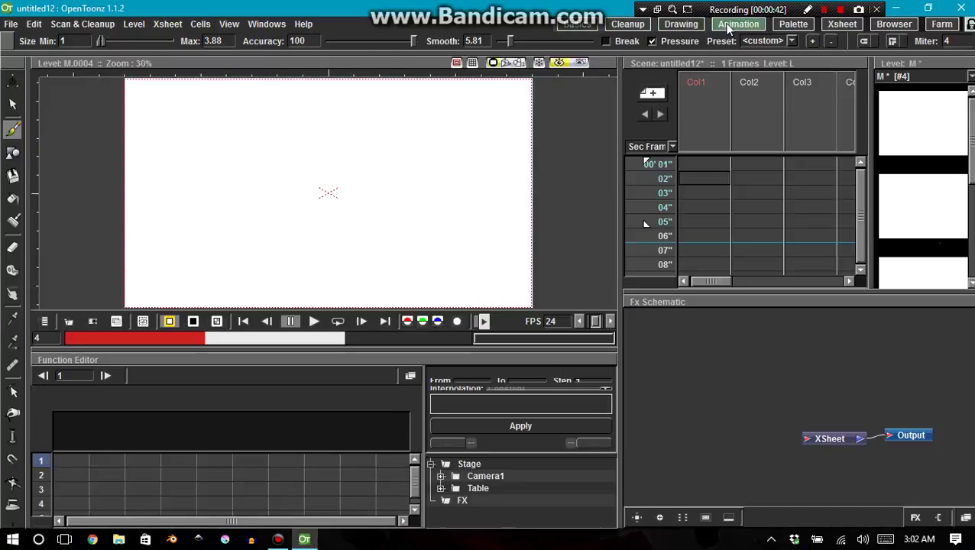
{"action": "left_click", "coordinate": [682, 23]}
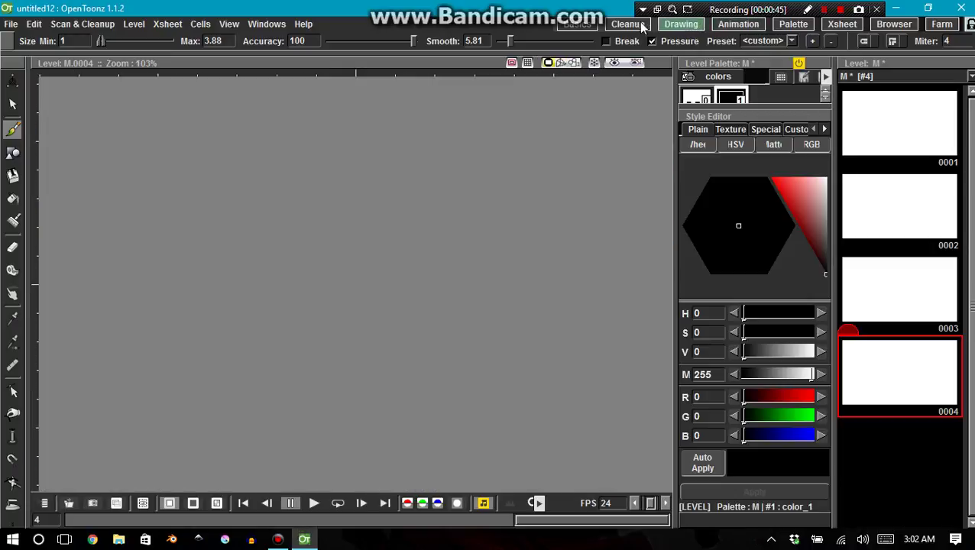
{"action": "left_click", "coordinate": [625, 27]}
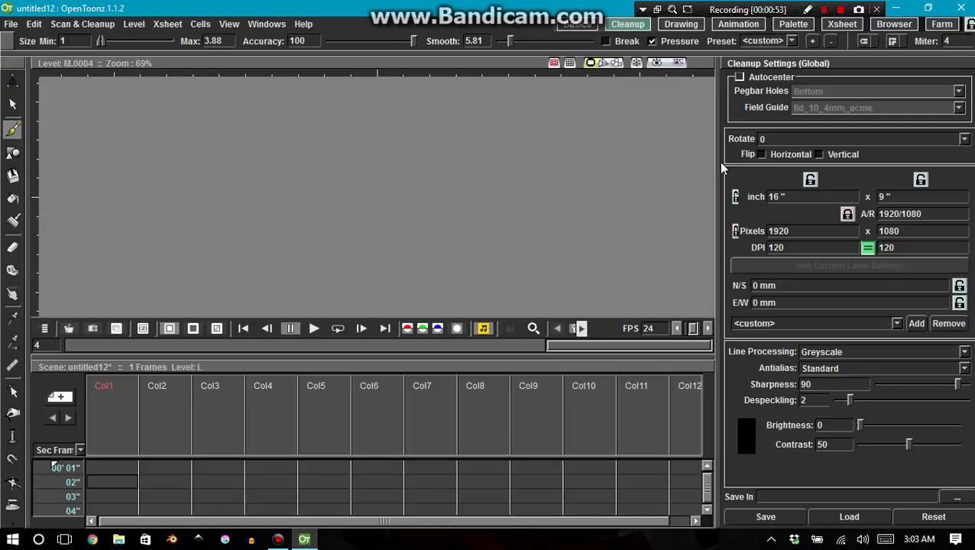
{"action": "left_click", "coordinate": [579, 29]}
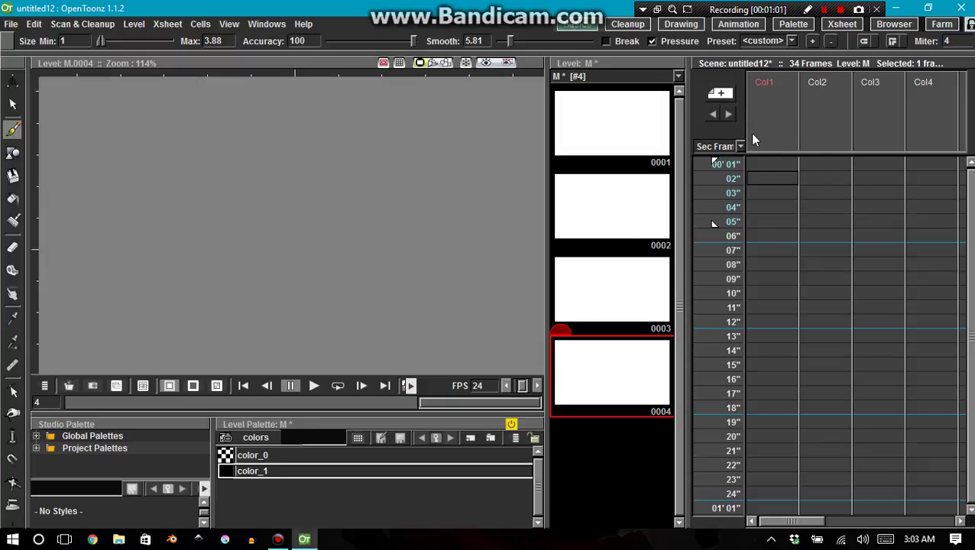
{"action": "left_click", "coordinate": [633, 29]}
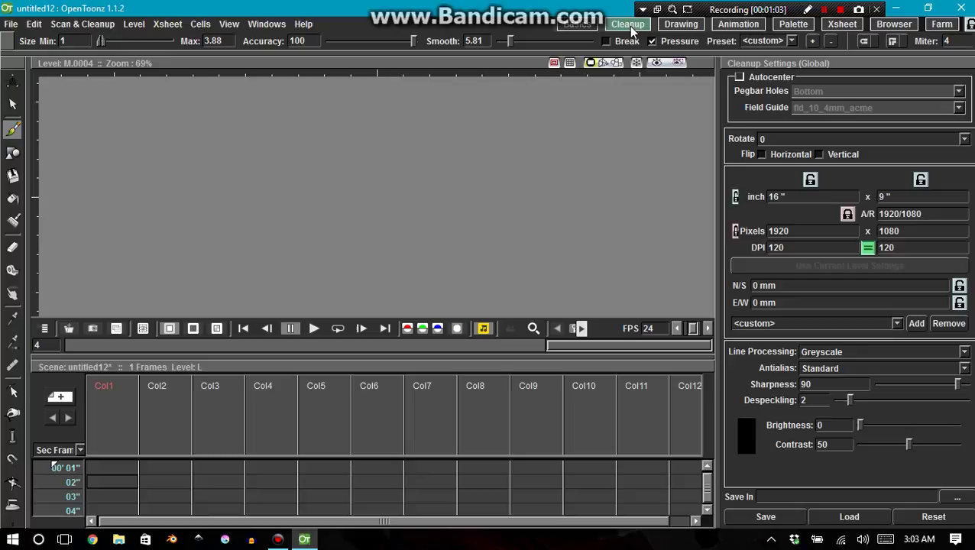
{"action": "left_click", "coordinate": [581, 23]}
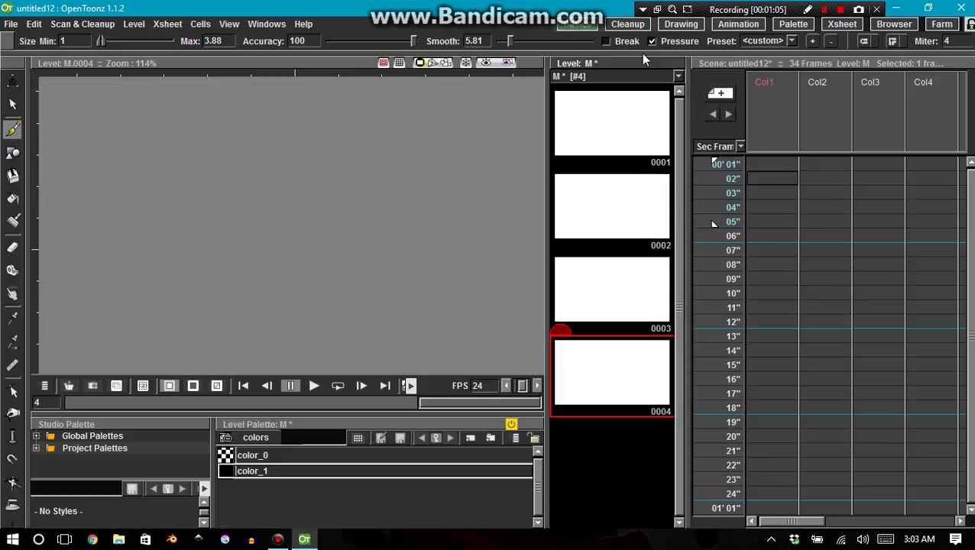
{"action": "left_click", "coordinate": [628, 24]}
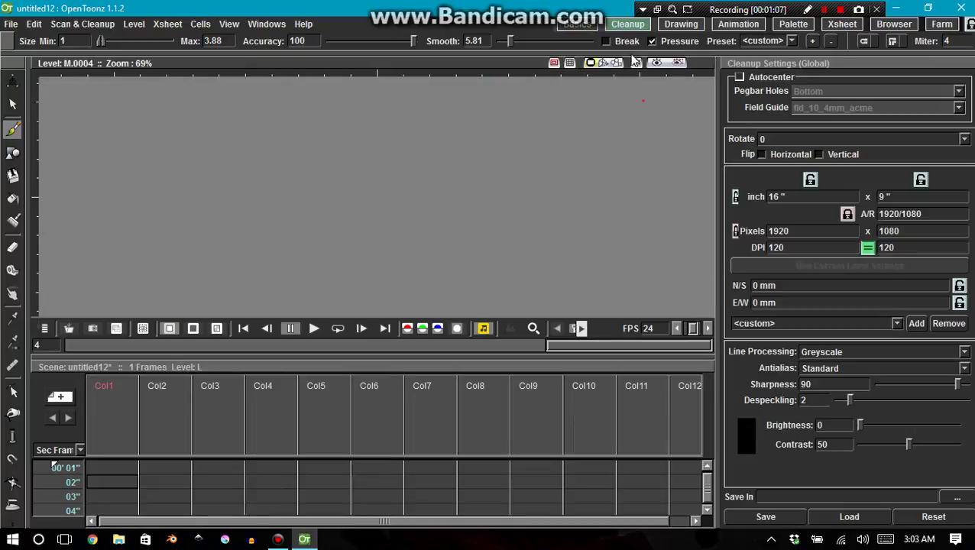
{"action": "left_click", "coordinate": [578, 23]}
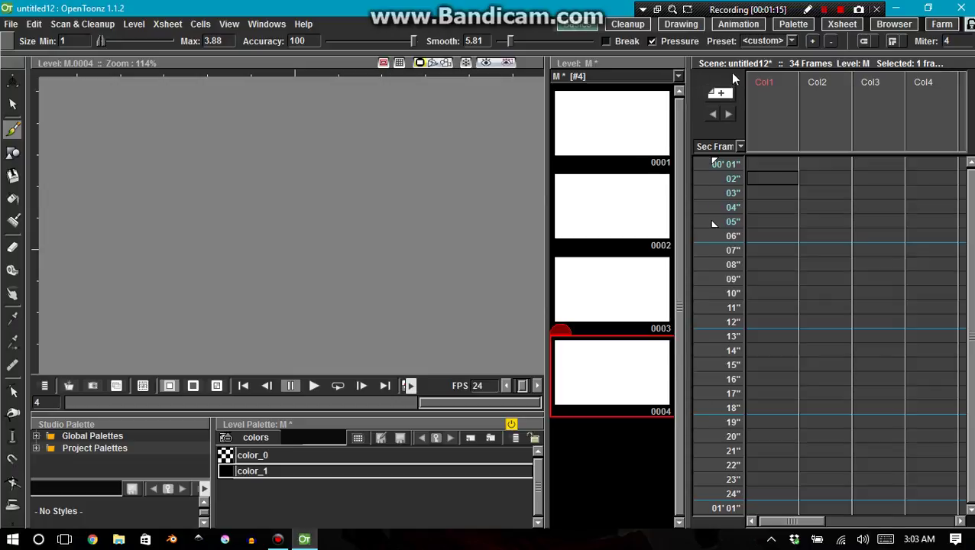
Step: Undock the Xsheet and re-dock it as a narrower pane along the right side
{"action": "left_click_drag", "start_coordinate": [732, 69], "coordinate": [393, 78]}
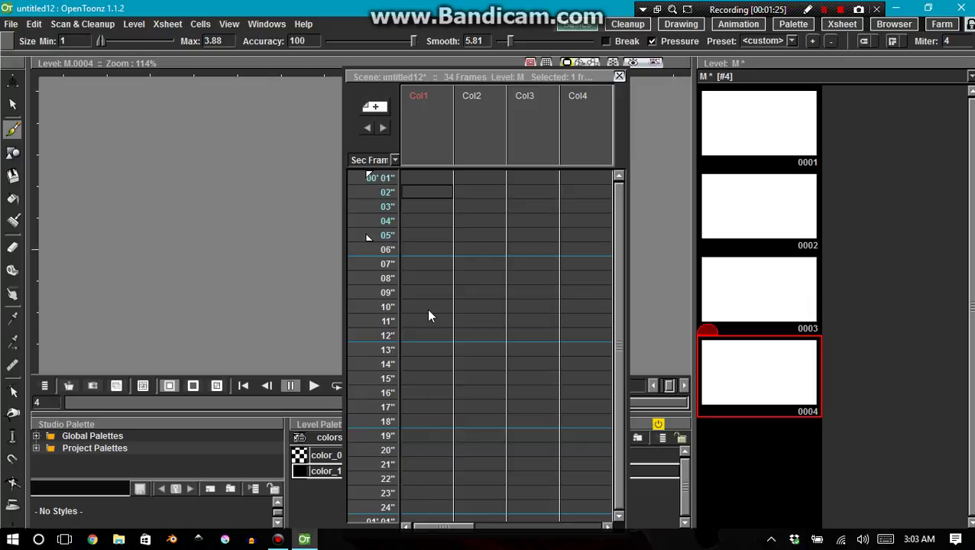
{"action": "left_click", "coordinate": [428, 179]}
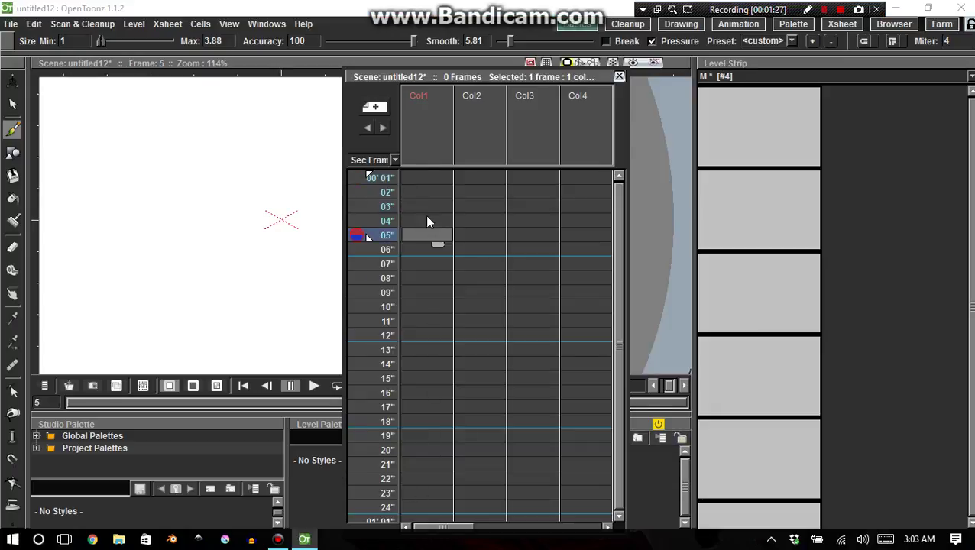
{"action": "left_click_drag", "start_coordinate": [422, 82], "coordinate": [971, 138]}
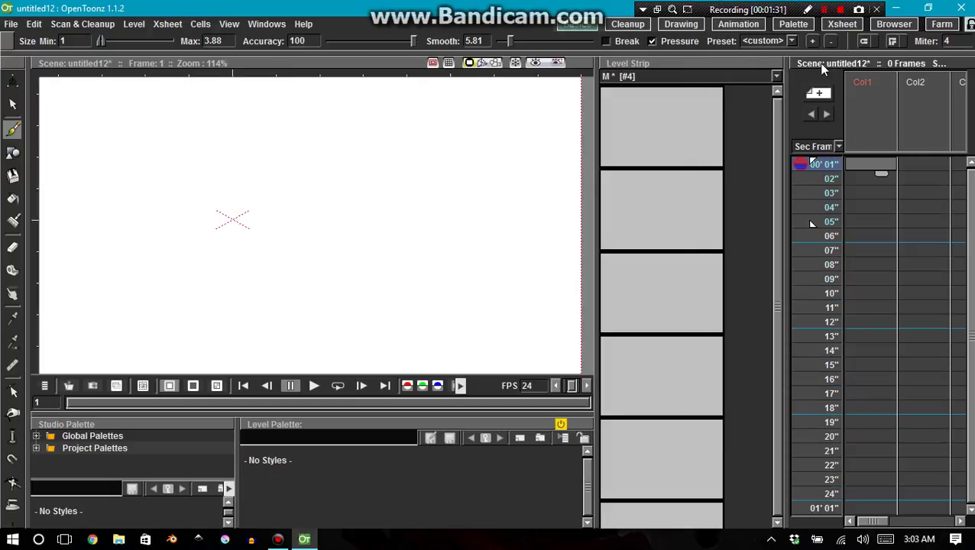
{"action": "left_click_drag", "start_coordinate": [823, 69], "coordinate": [859, 92]}
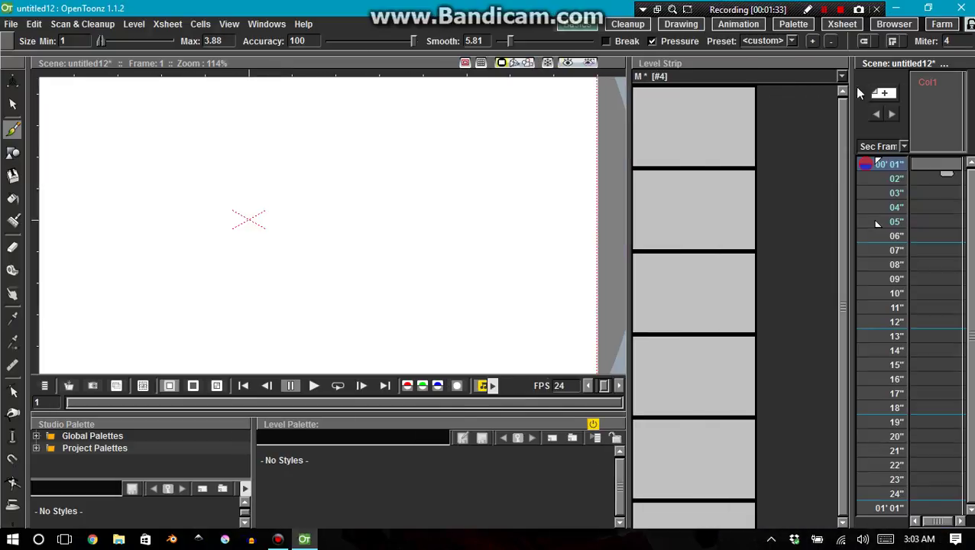
Step: Undock the Level Strip, Viewer and palettes, dock the Studio Palette below the viewer, and widen the viewer
{"action": "left_click_drag", "start_coordinate": [766, 65], "coordinate": [732, 71]}
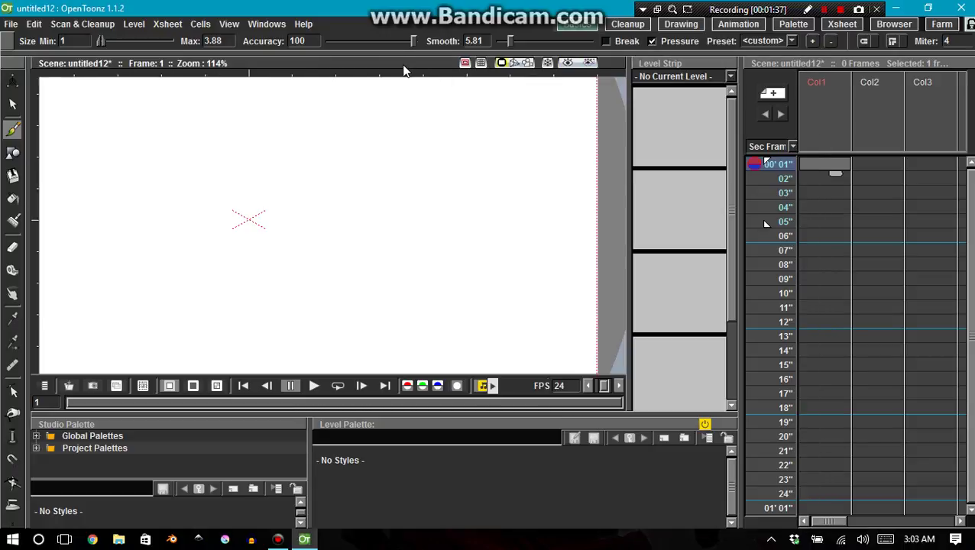
{"action": "left_click_drag", "start_coordinate": [405, 67], "coordinate": [34, 107]}
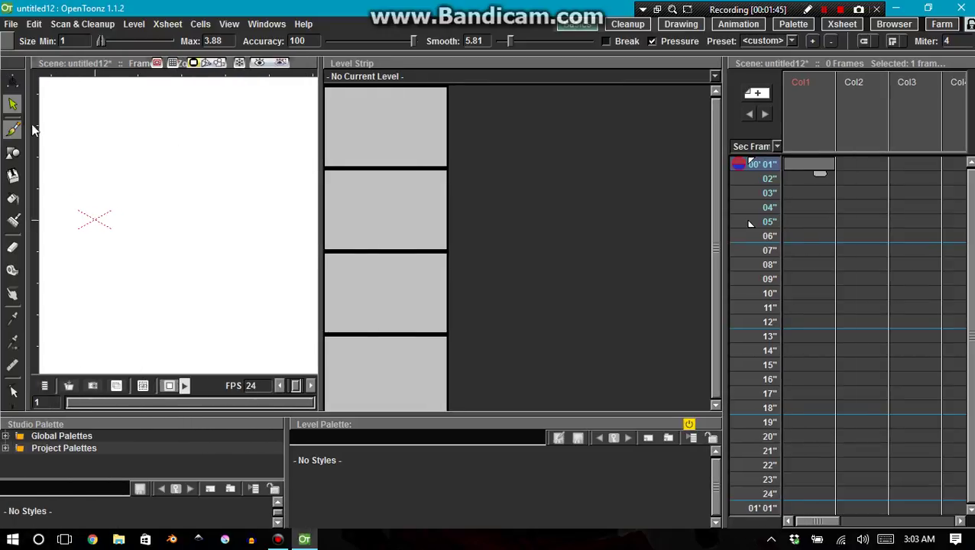
{"action": "left_click_drag", "start_coordinate": [125, 419], "coordinate": [187, 194]}
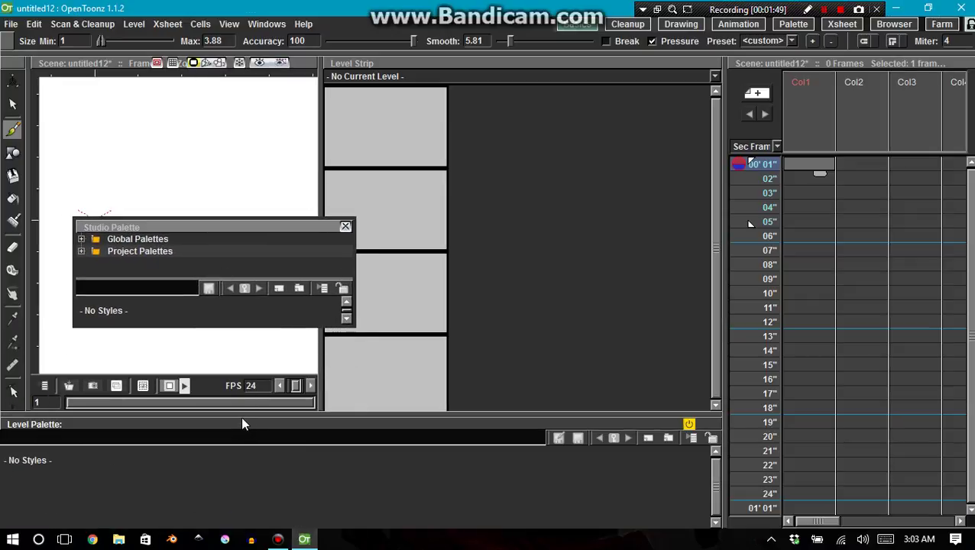
{"action": "left_click_drag", "start_coordinate": [247, 419], "coordinate": [269, 528]}
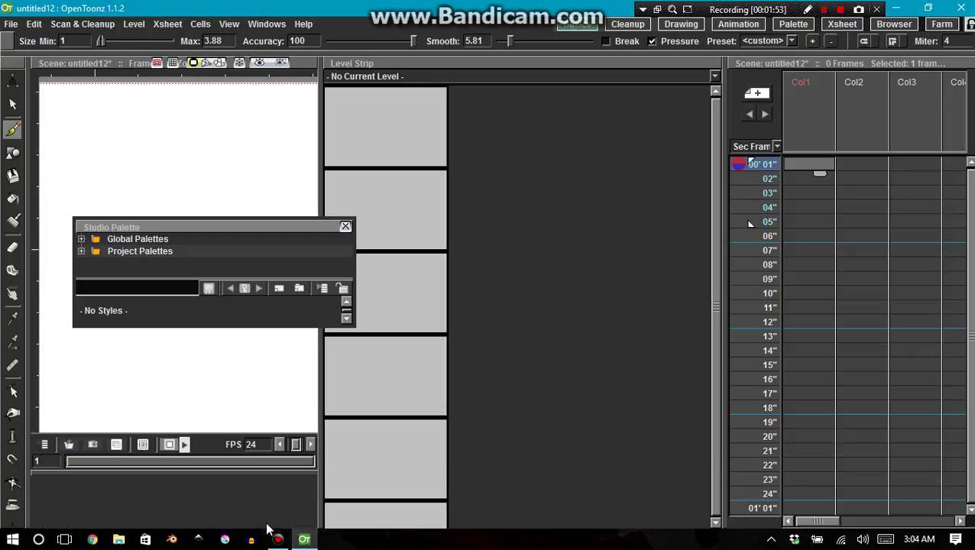
{"action": "left_click_drag", "start_coordinate": [213, 225], "coordinate": [189, 431]}
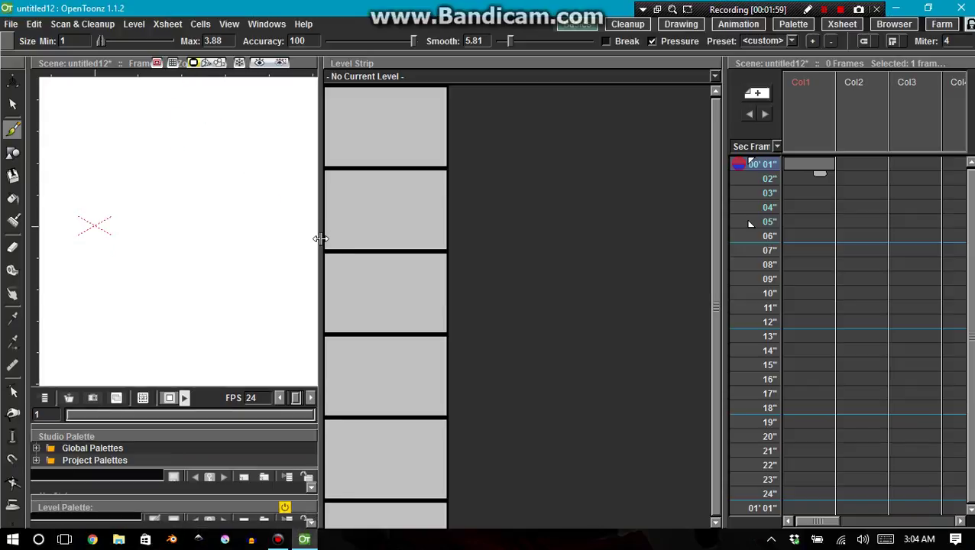
{"action": "left_click_drag", "start_coordinate": [319, 239], "coordinate": [722, 233]}
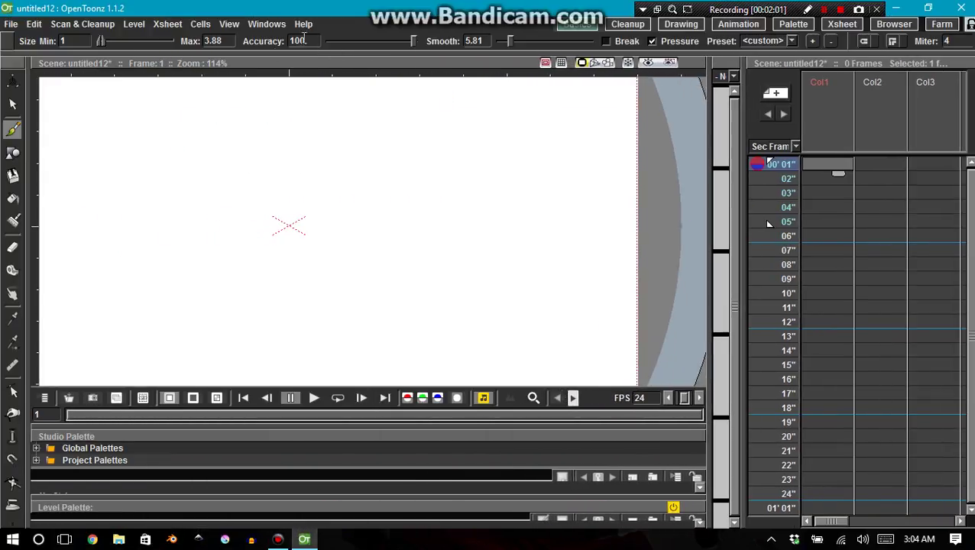
{"action": "mouse_move", "coordinate": [7, 44]}
{"action": "left_mouse_down"}
{"action": "mouse_move", "coordinate": [83, 120]}
{"action": "mouse_move", "coordinate": [6, 11]}
{"action": "mouse_move", "coordinate": [4, 39]}
{"action": "left_mouse_up"}
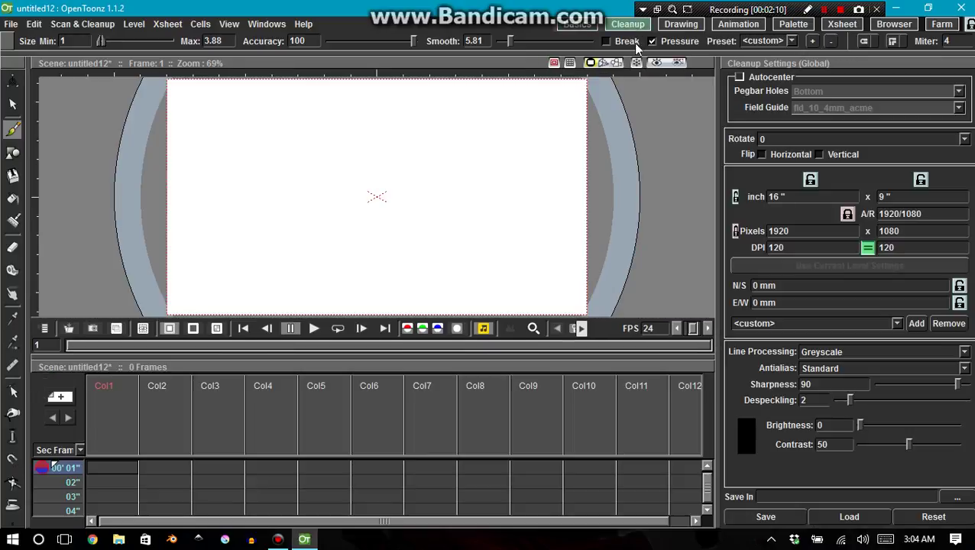
{"action": "left_click", "coordinate": [625, 24]}
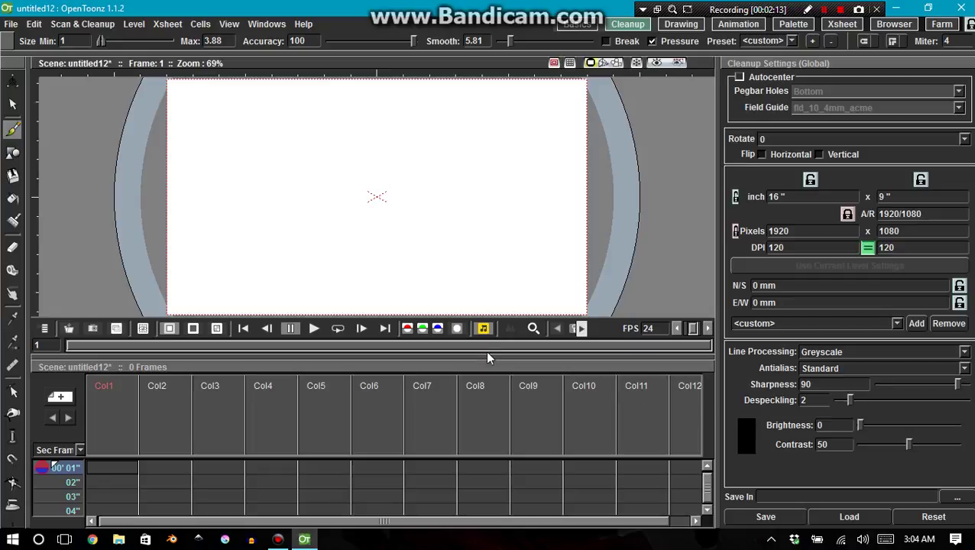
{"action": "left_click", "coordinate": [680, 25]}
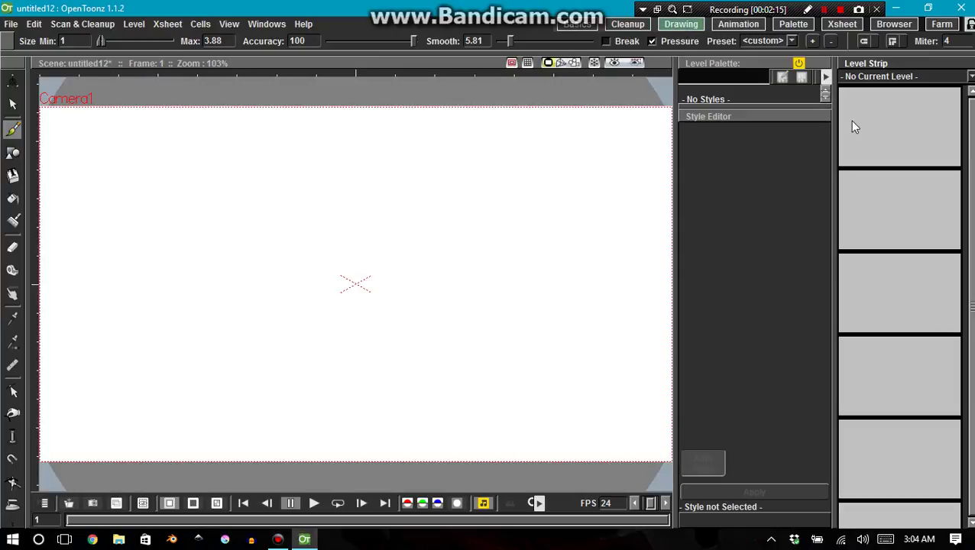
{"action": "left_click", "coordinate": [576, 24]}
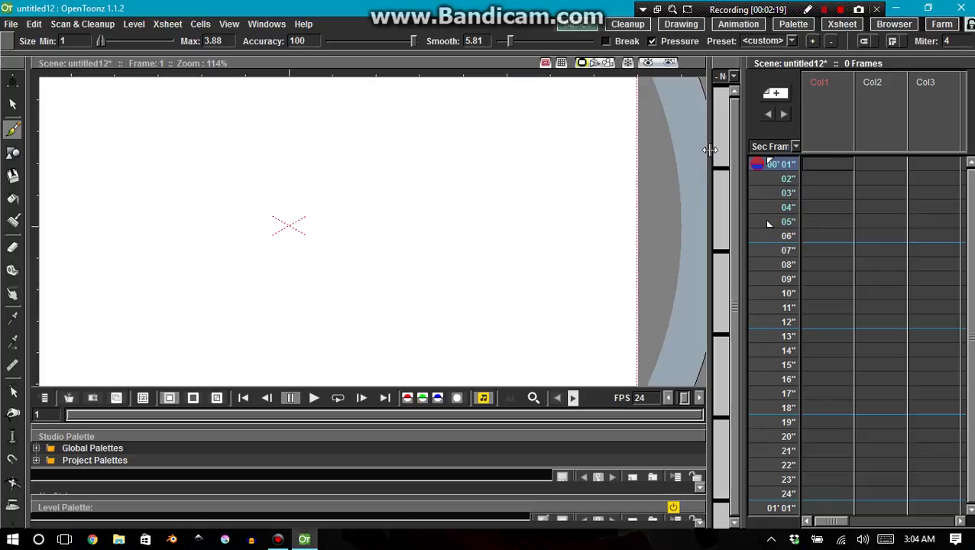
{"action": "mouse_move", "coordinate": [705, 146]}
{"action": "left_mouse_down"}
{"action": "mouse_move", "coordinate": [565, 165]}
{"action": "mouse_move", "coordinate": [600, 164]}
{"action": "left_mouse_up"}
{"action": "left_click", "coordinate": [676, 25]}
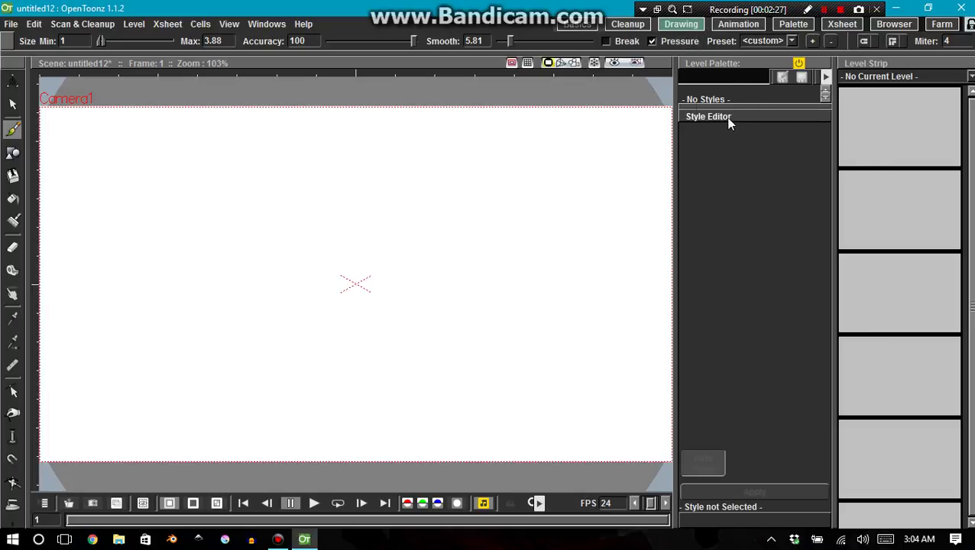
{"action": "left_click", "coordinate": [793, 24]}
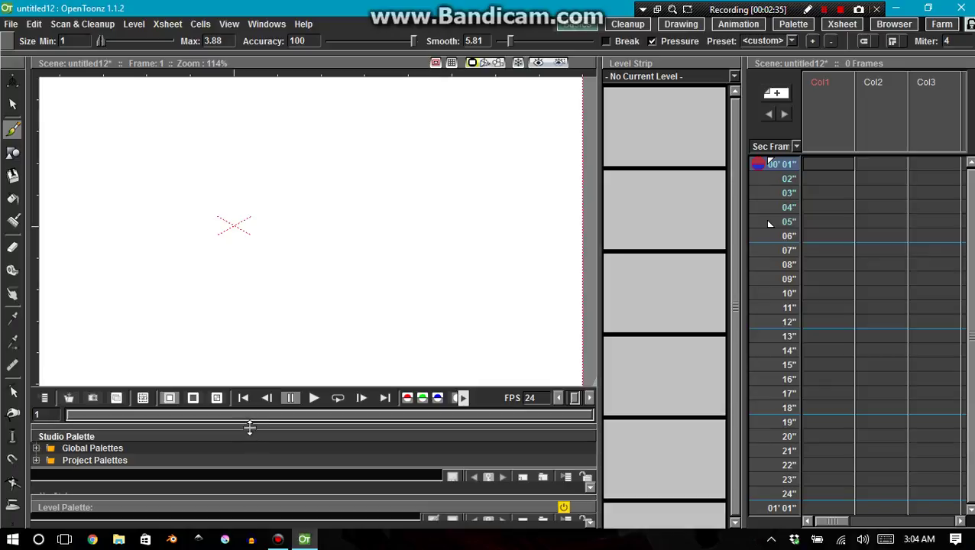
{"action": "left_click_drag", "start_coordinate": [252, 438], "coordinate": [305, 318]}
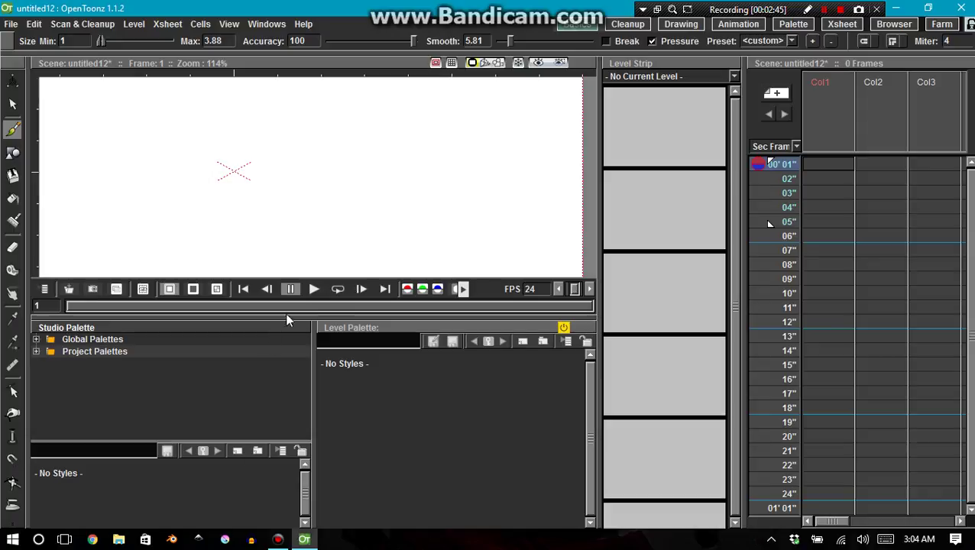
{"action": "left_click_drag", "start_coordinate": [504, 250], "coordinate": [553, 223]}
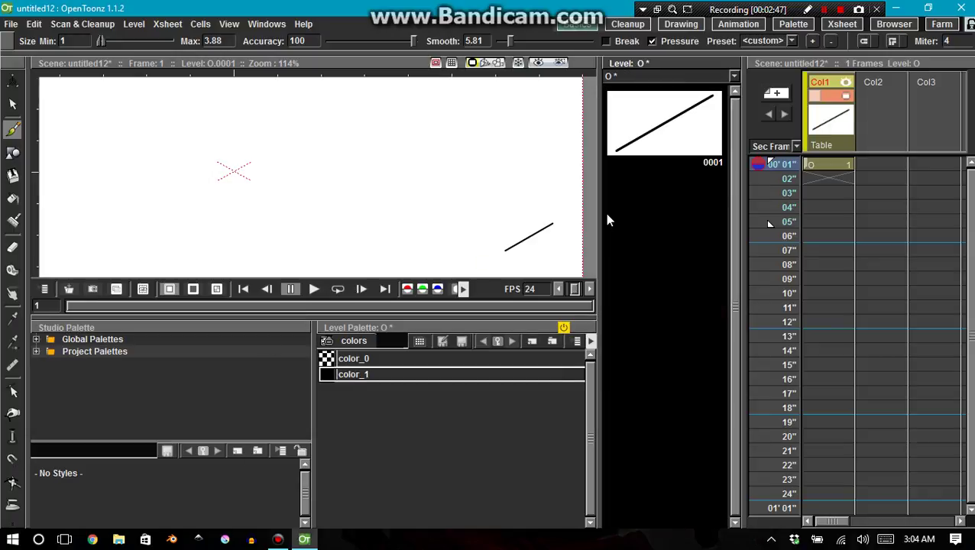
{"action": "key", "text": "ctrl+z"}
Step: Cycle through the Animation, Palette and Xsheet rooms, ending in the Browser room
{"action": "left_click", "coordinate": [738, 24]}
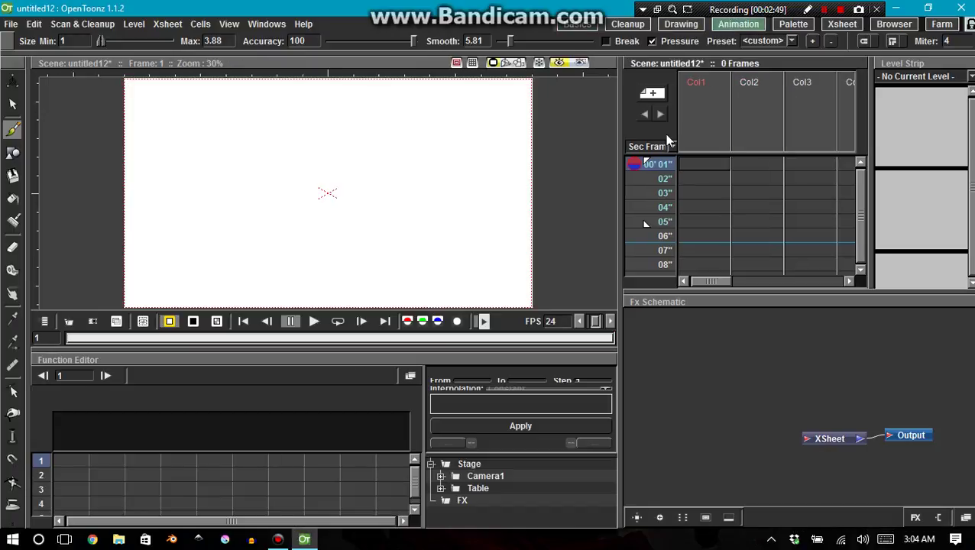
{"action": "left_click", "coordinate": [787, 23]}
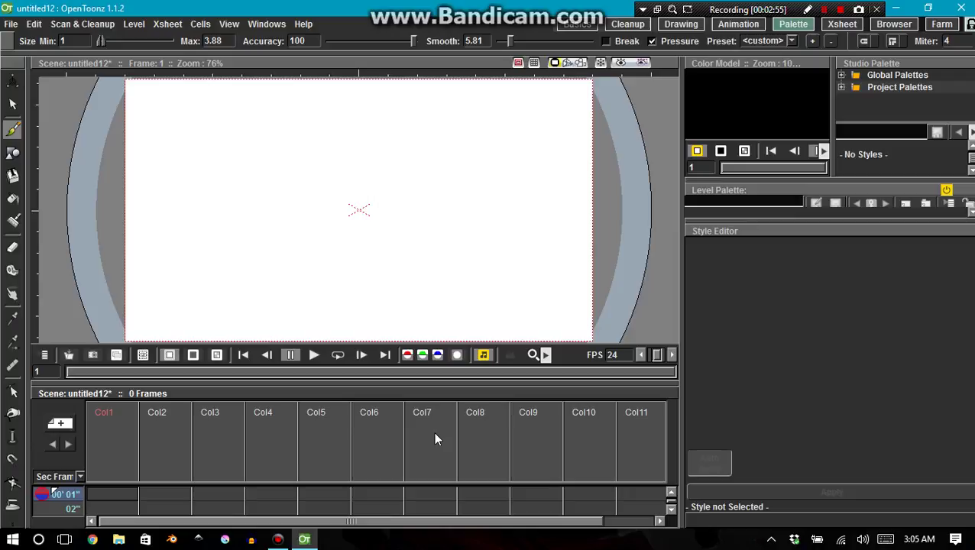
{"action": "left_click", "coordinate": [842, 23]}
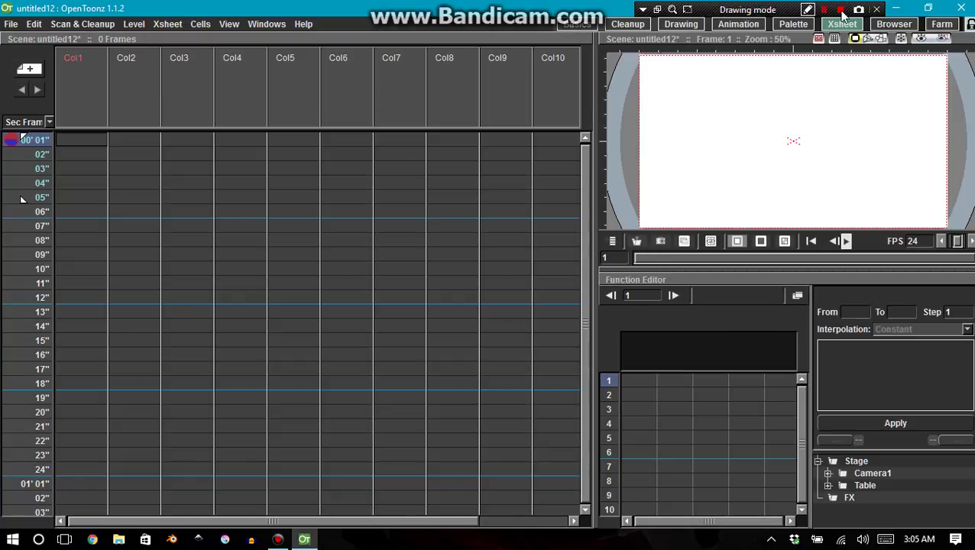
{"action": "left_click", "coordinate": [893, 24]}
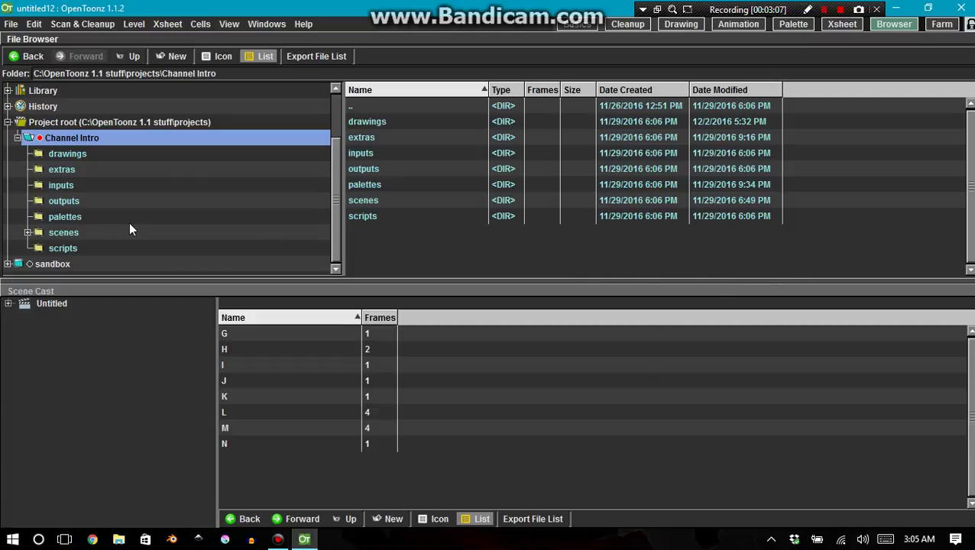
Step: Look over the Farm room's tasks and servers, then return to the Basics room
{"action": "left_click", "coordinate": [11, 25]}
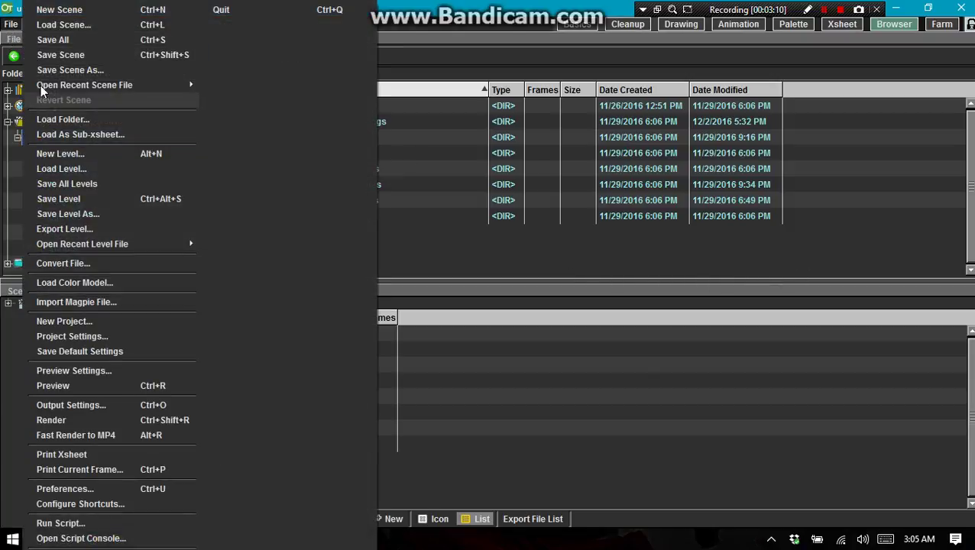
{"action": "left_click", "coordinate": [11, 25]}
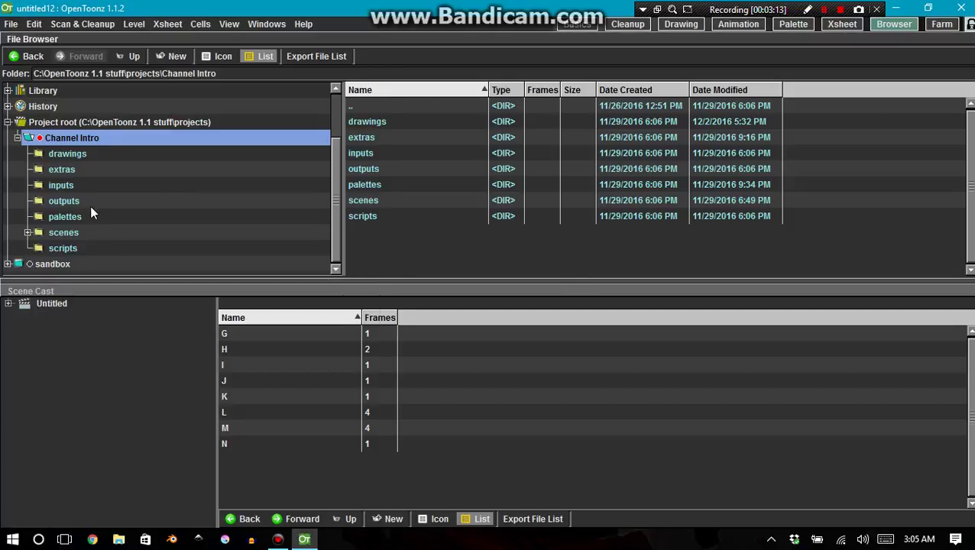
{"action": "left_click", "coordinate": [938, 24]}
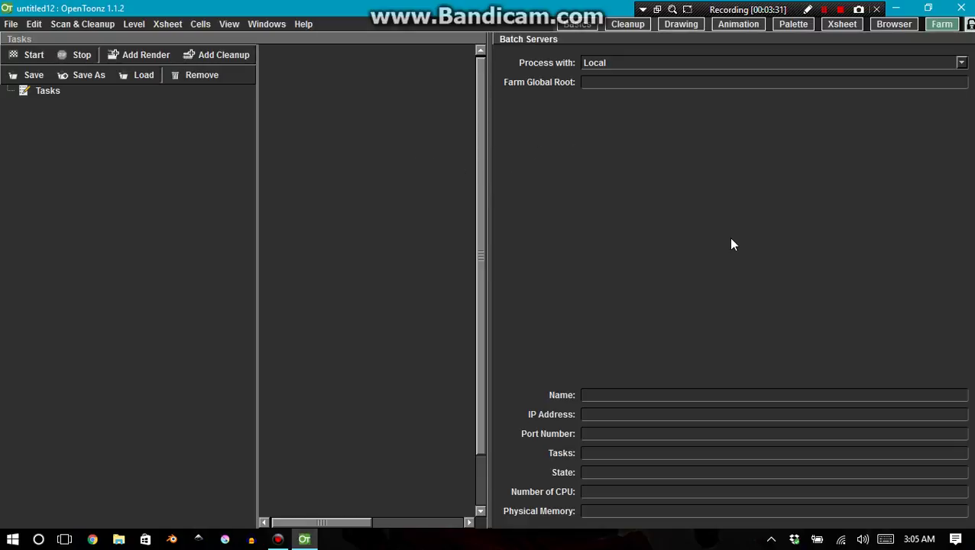
{"action": "left_click", "coordinate": [570, 24]}
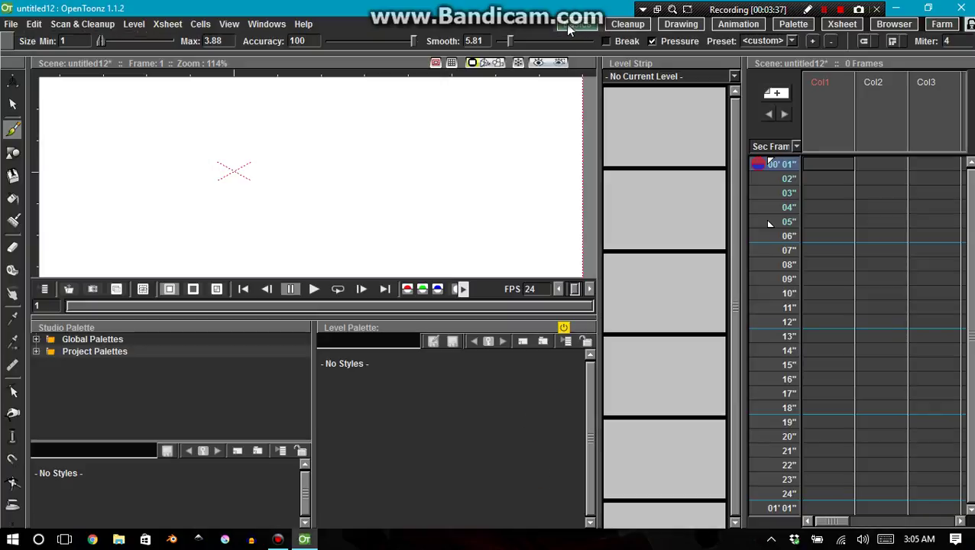
Step: Create a new empty room from the room tabs' context menu
{"action": "right_click", "coordinate": [568, 28]}
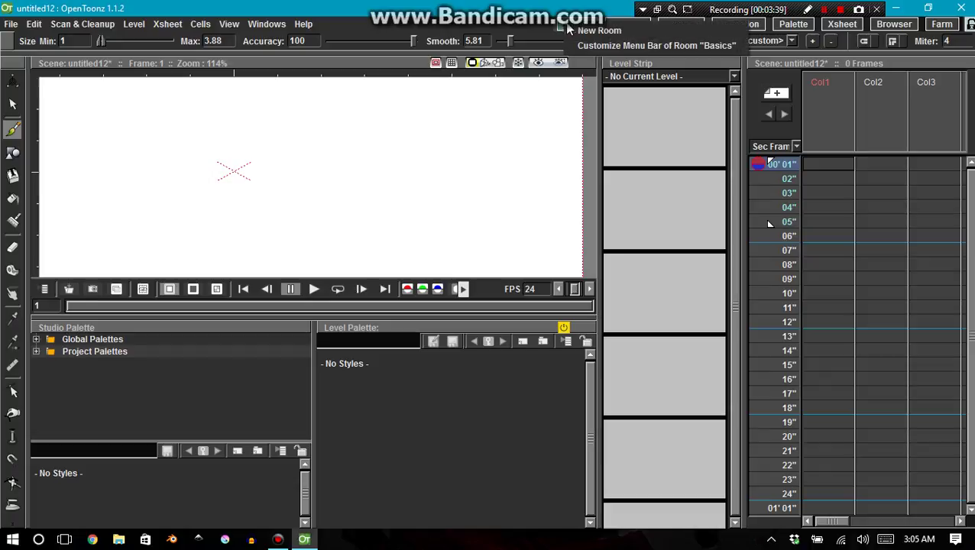
{"action": "left_click", "coordinate": [581, 32]}
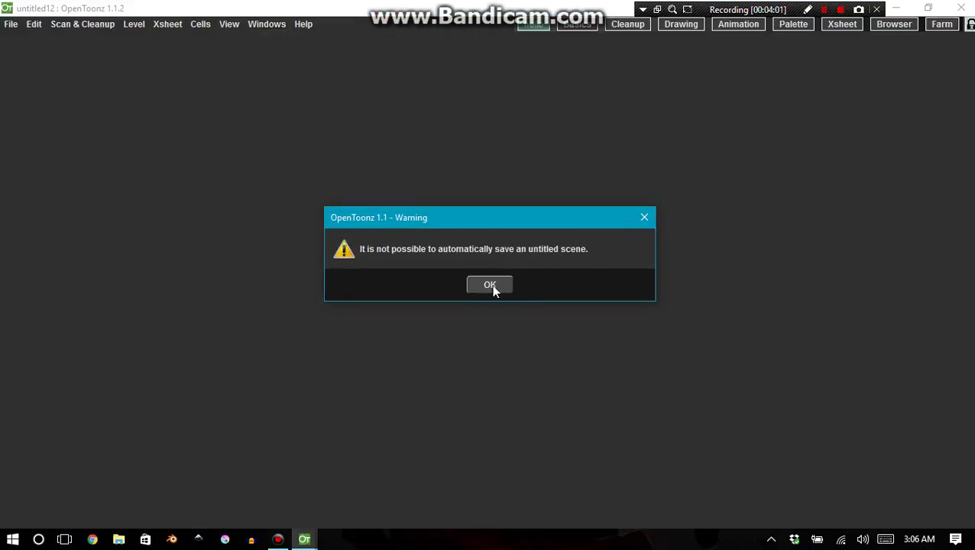
Step: Dismiss the autosave warning, dock a Viewer filling the new room, and add a floating Xsheet
{"action": "left_click", "coordinate": [489, 286]}
{"action": "left_click", "coordinate": [200, 24]}
{"action": "mouse_move", "coordinate": [266, 24]}
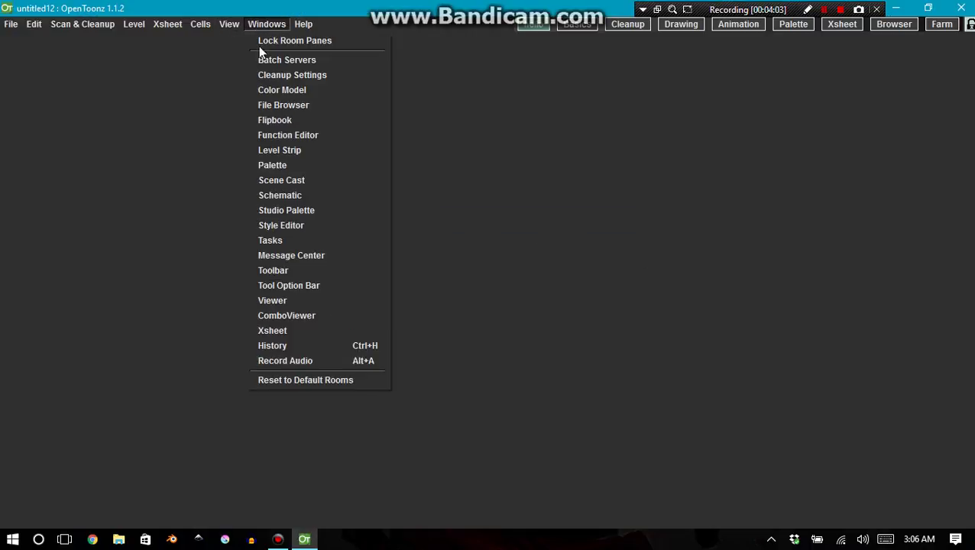
{"action": "left_click", "coordinate": [289, 300]}
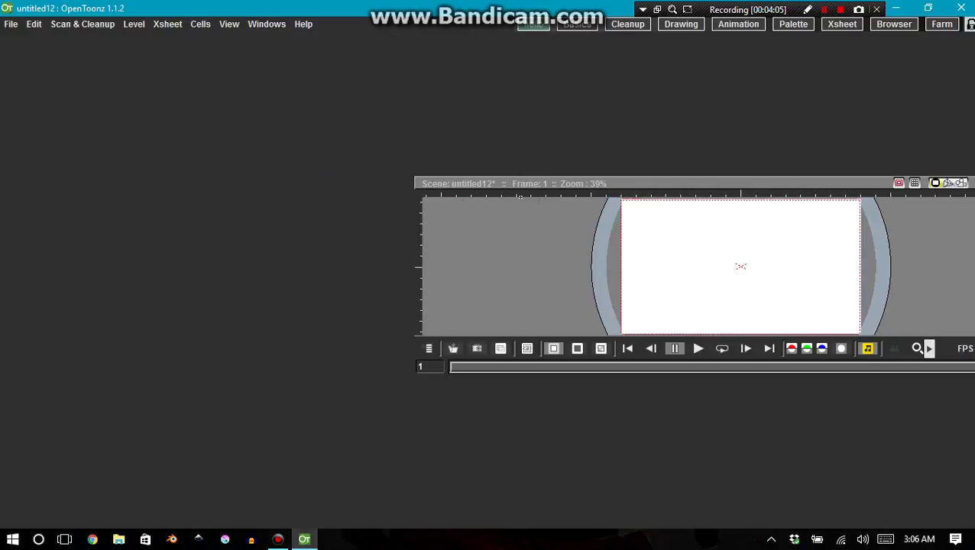
{"action": "left_click_drag", "start_coordinate": [524, 181], "coordinate": [422, 131]}
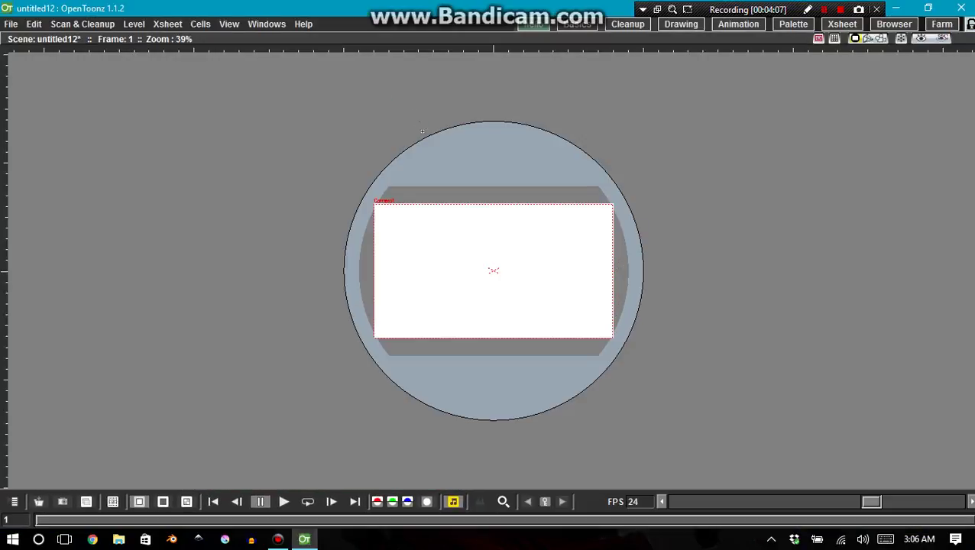
{"action": "left_click", "coordinate": [267, 24]}
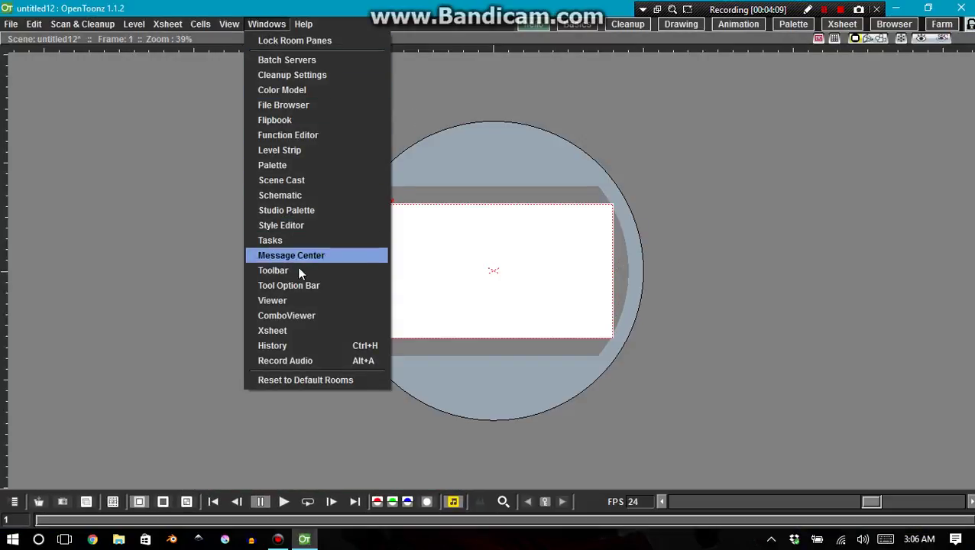
{"action": "left_click", "coordinate": [294, 329]}
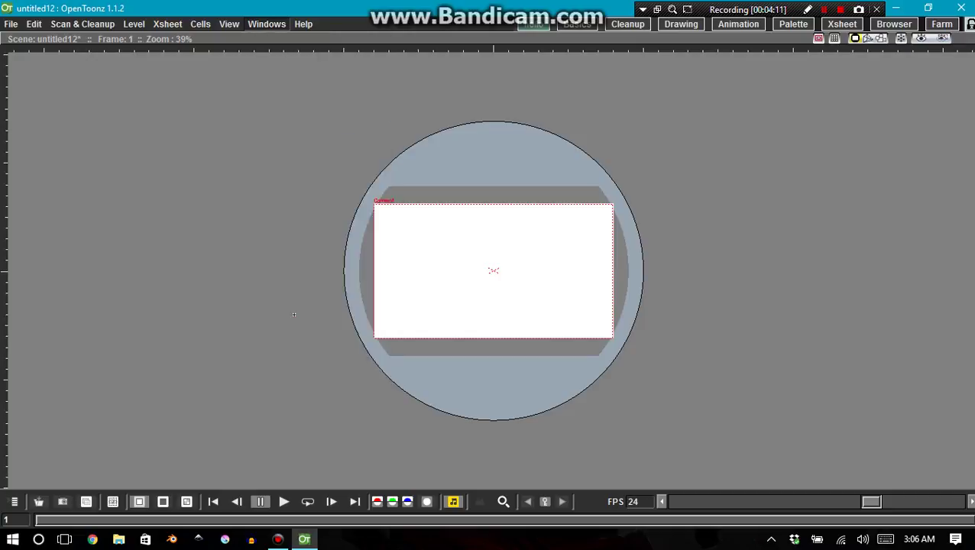
Step: Dock a Level Palette along the bottom edge and the Xsheet as a tall right-side pane
{"action": "left_click_drag", "start_coordinate": [383, 177], "coordinate": [575, 169]}
{"action": "left_click", "coordinate": [269, 23]}
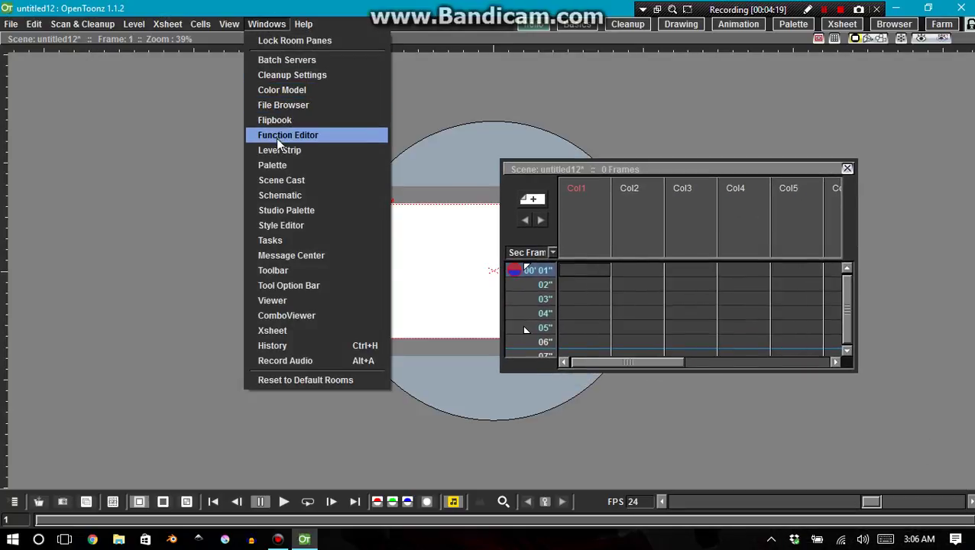
{"action": "left_click", "coordinate": [278, 167]}
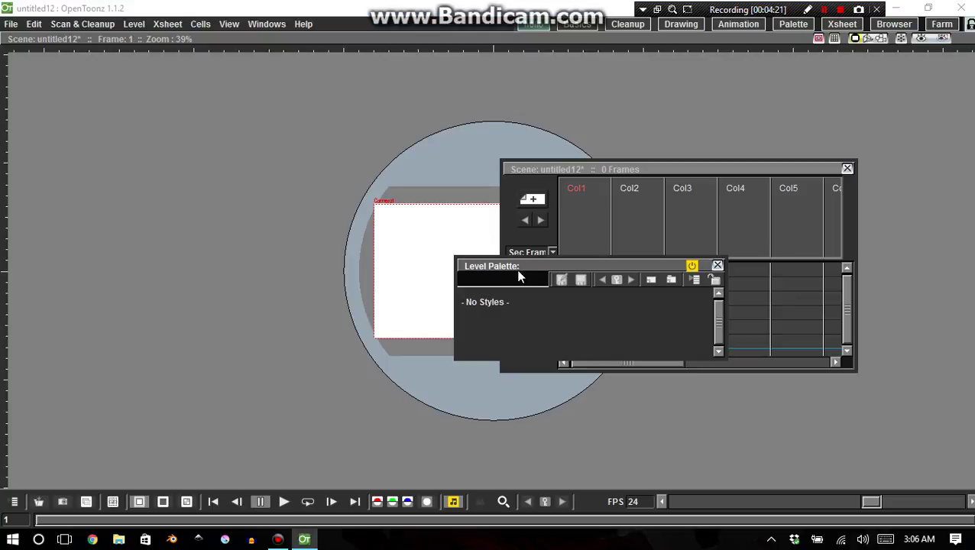
{"action": "left_click_drag", "start_coordinate": [515, 264], "coordinate": [465, 522]}
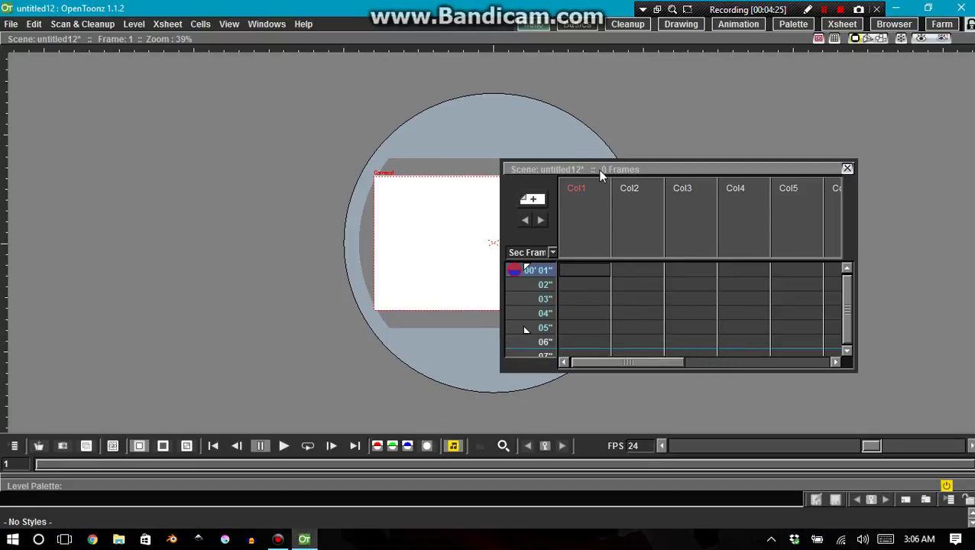
{"action": "left_click_drag", "start_coordinate": [600, 176], "coordinate": [962, 183]}
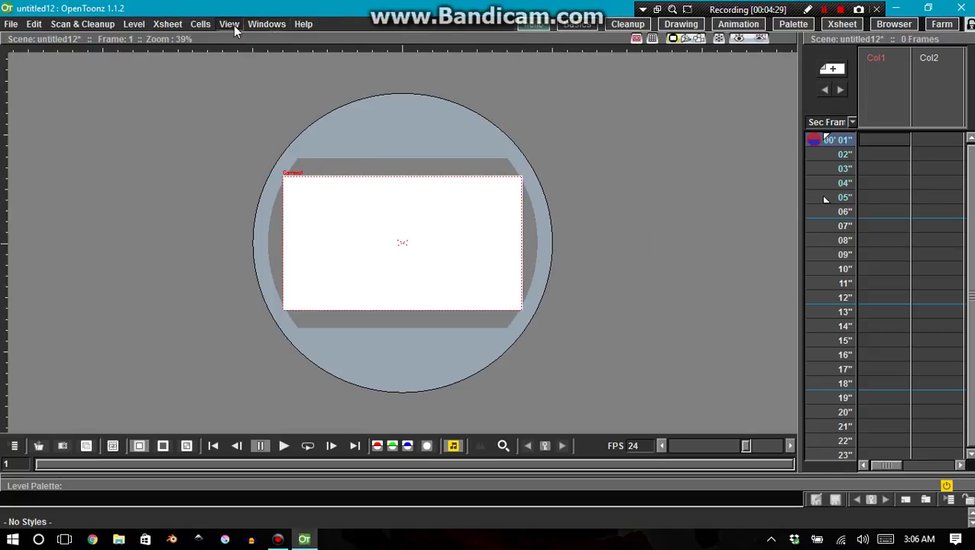
Step: Add a Level Strip panel and dock it left of the Xsheet
{"action": "left_click", "coordinate": [267, 24]}
{"action": "left_click", "coordinate": [282, 147]}
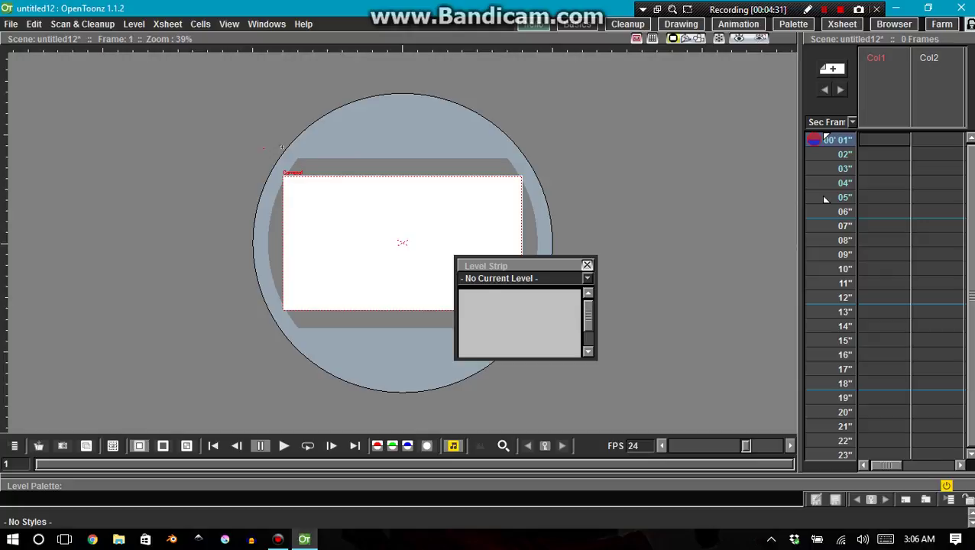
{"action": "left_click_drag", "start_coordinate": [509, 269], "coordinate": [794, 203]}
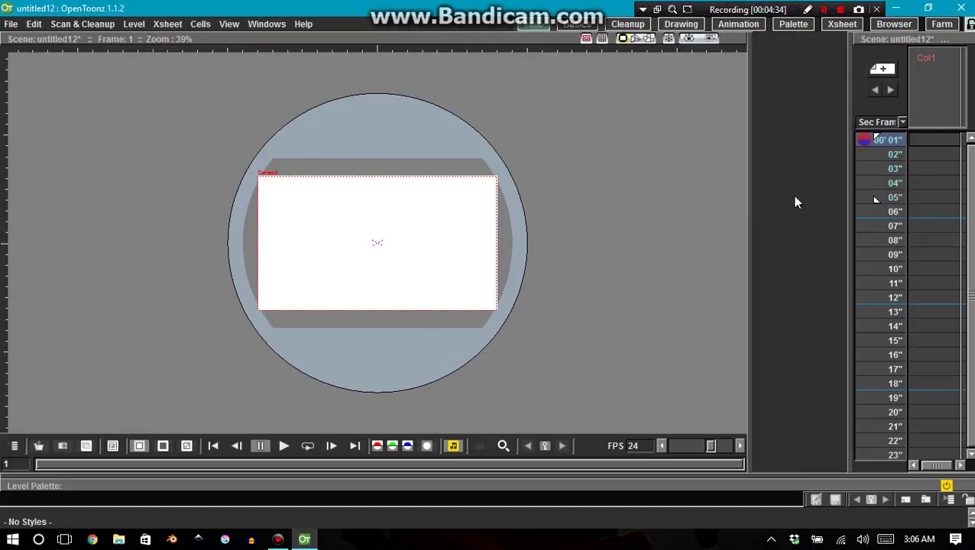
Step: Add the drawing Toolbar and dock it along the room's left edge
{"action": "left_click", "coordinate": [267, 24]}
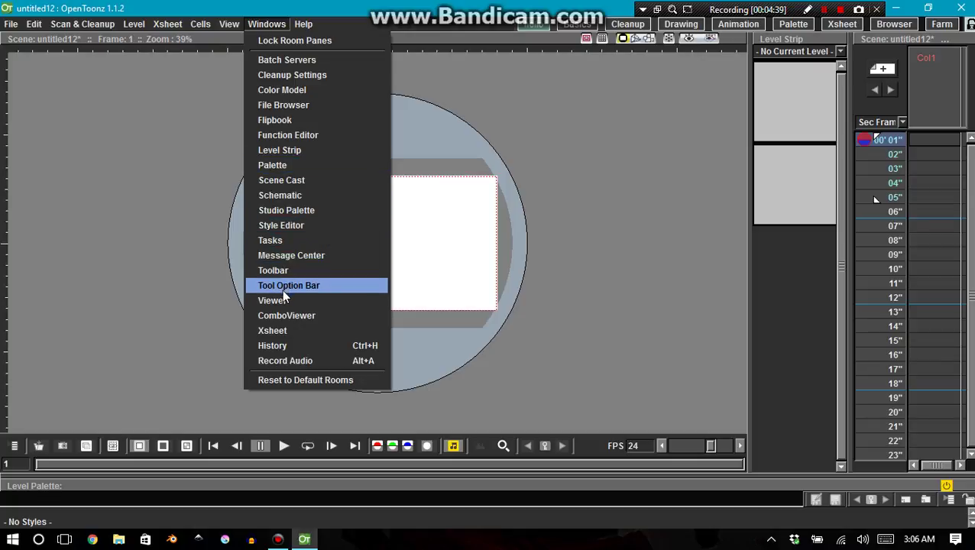
{"action": "left_click", "coordinate": [276, 271]}
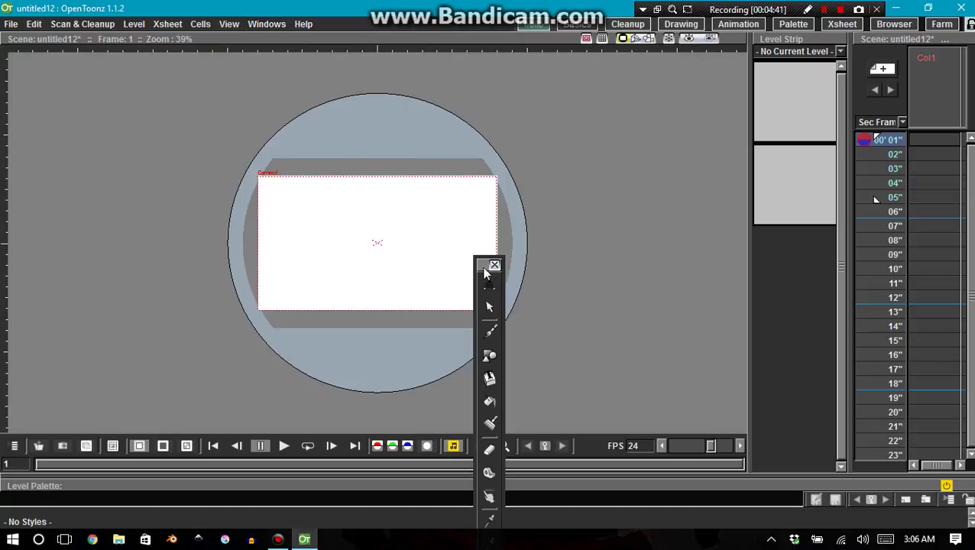
{"action": "left_click_drag", "start_coordinate": [486, 274], "coordinate": [12, 127]}
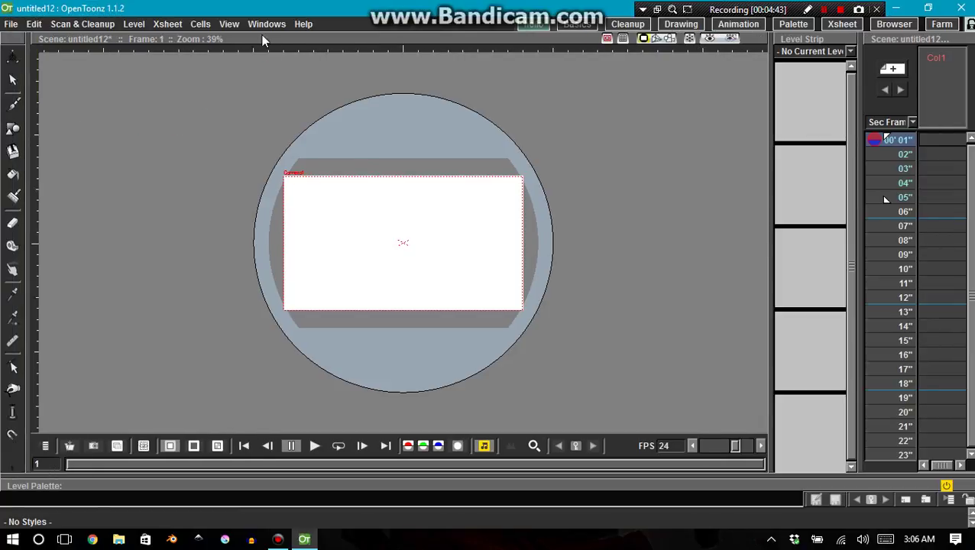
Step: Add the Tool Options bar and dock it across the top of the room
{"action": "left_click", "coordinate": [267, 23]}
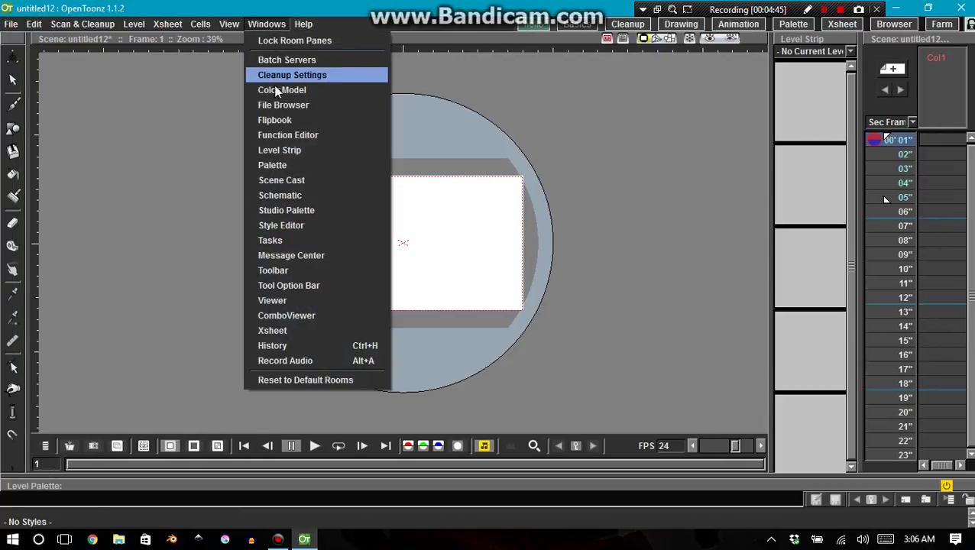
{"action": "left_click", "coordinate": [287, 285]}
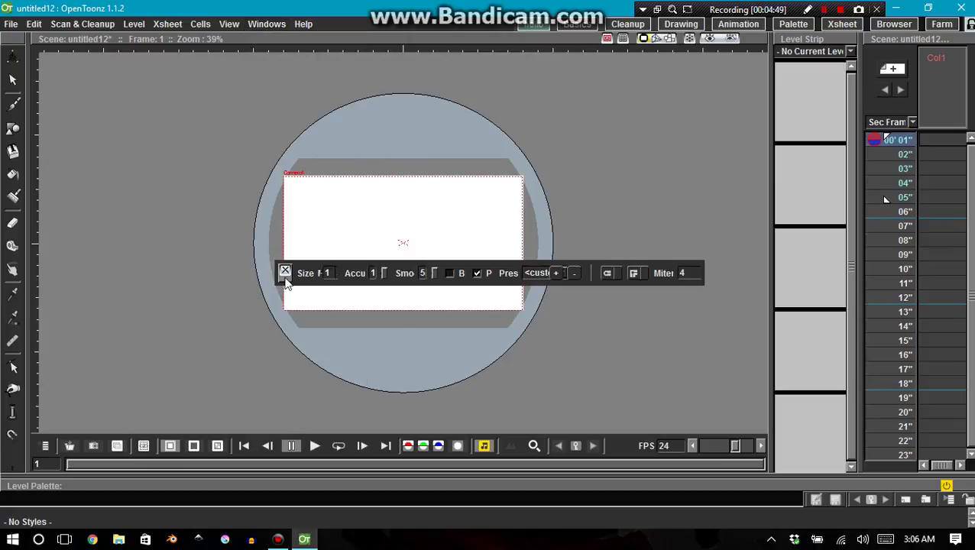
{"action": "left_click_drag", "start_coordinate": [283, 280], "coordinate": [86, 30]}
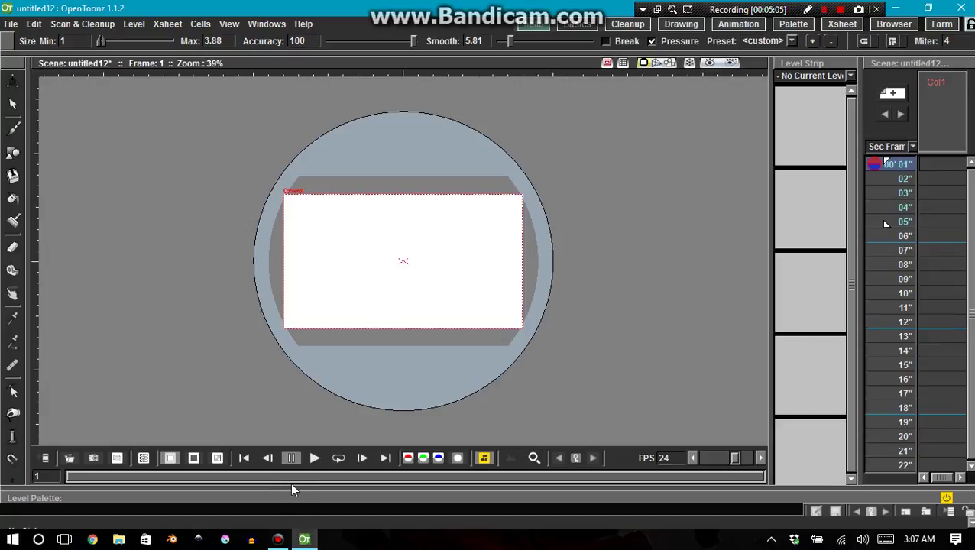
Step: Resize the Level Palette and Xsheet panes until a large viewer sits above a thin palette strip
{"action": "left_click_drag", "start_coordinate": [291, 485], "coordinate": [309, 534]}
{"action": "mouse_move", "coordinate": [306, 539]}
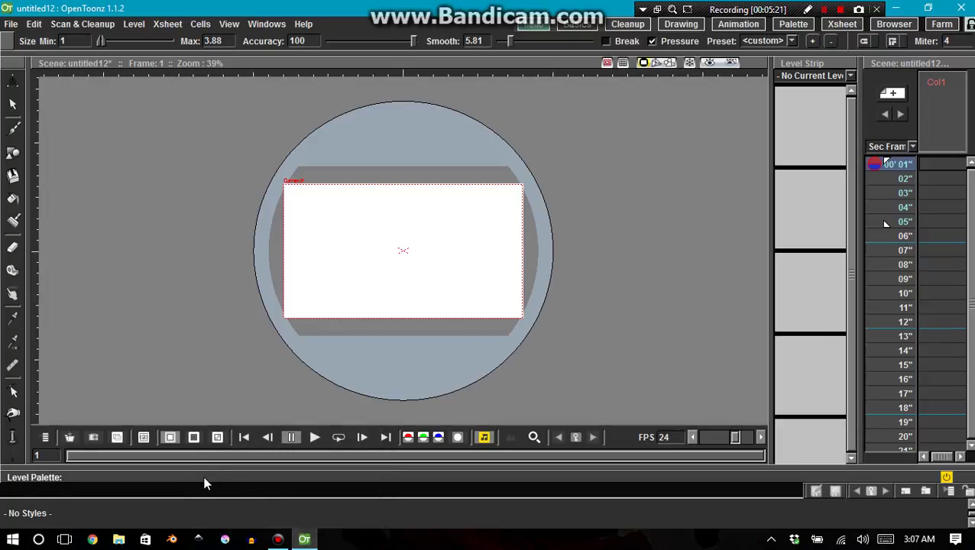
{"action": "left_click_drag", "start_coordinate": [205, 485], "coordinate": [224, 526]}
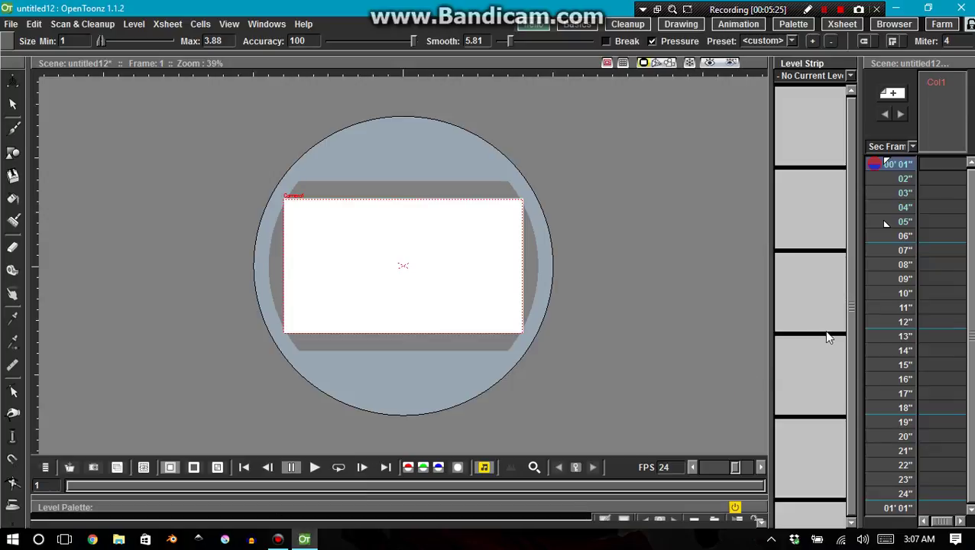
{"action": "left_click_drag", "start_coordinate": [854, 333], "coordinate": [779, 315]}
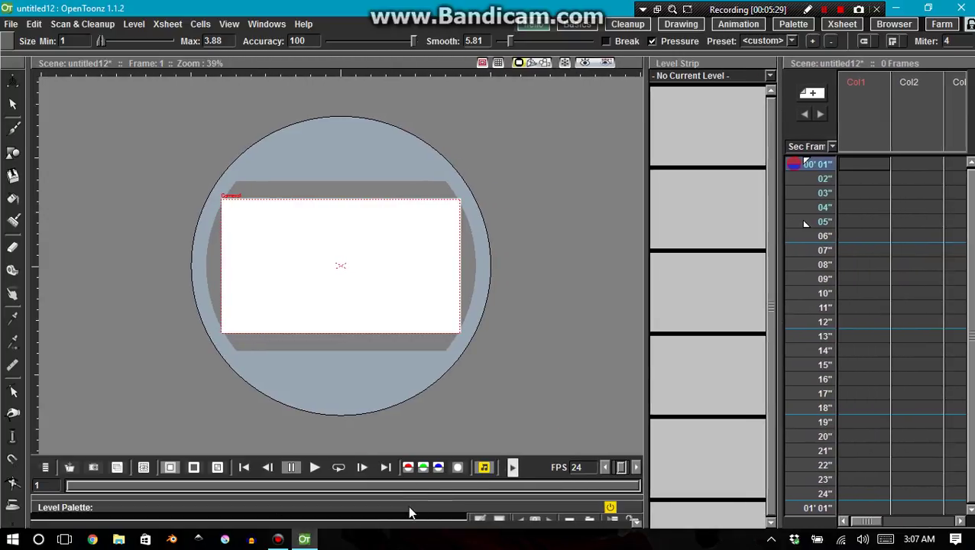
{"action": "left_click_drag", "start_coordinate": [407, 512], "coordinate": [447, 518]}
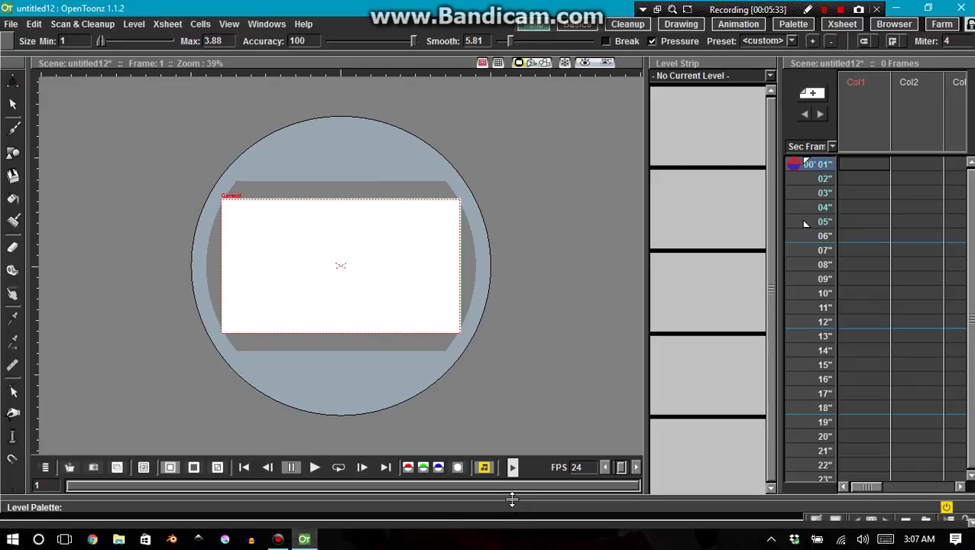
{"action": "left_click_drag", "start_coordinate": [511, 498], "coordinate": [472, 522]}
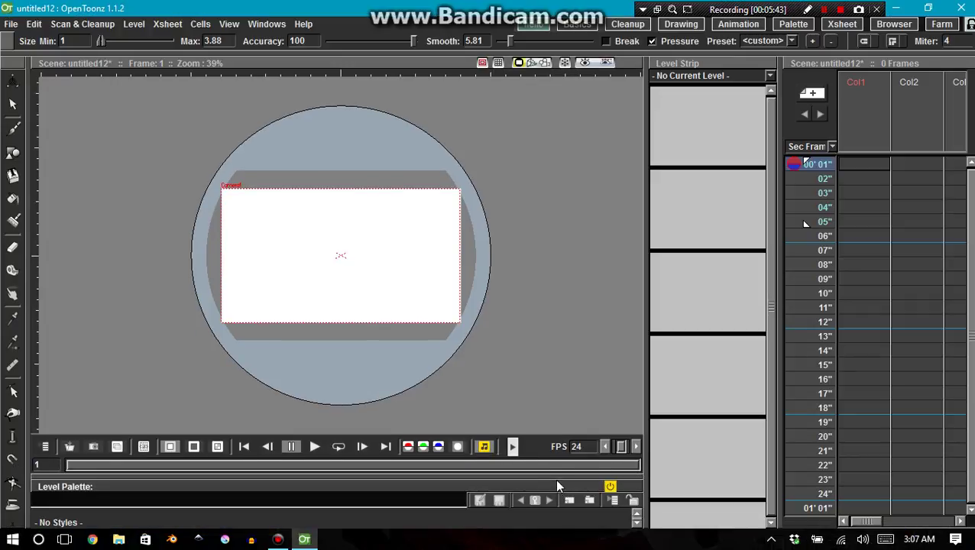
{"action": "left_click_drag", "start_coordinate": [553, 477], "coordinate": [663, 277]}
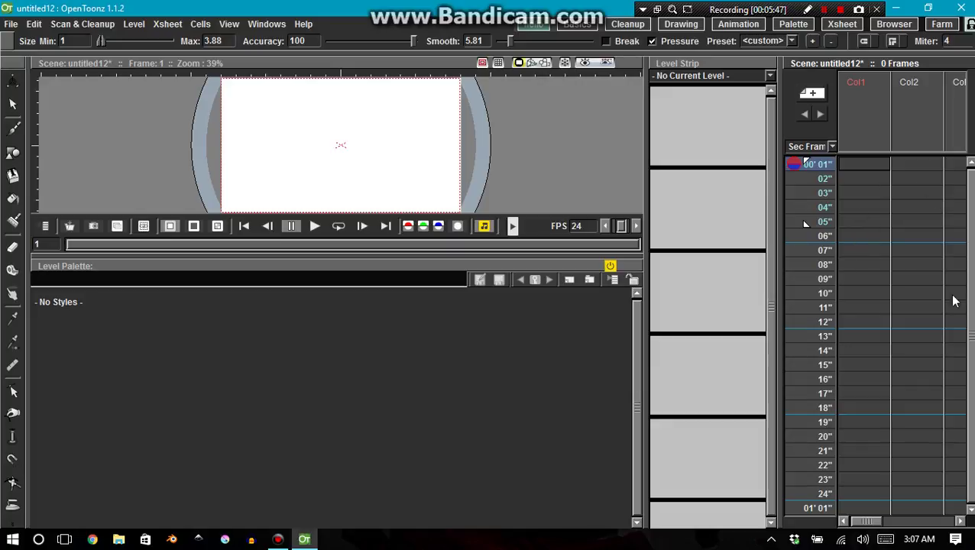
{"action": "left_click_drag", "start_coordinate": [507, 254], "coordinate": [493, 438]}
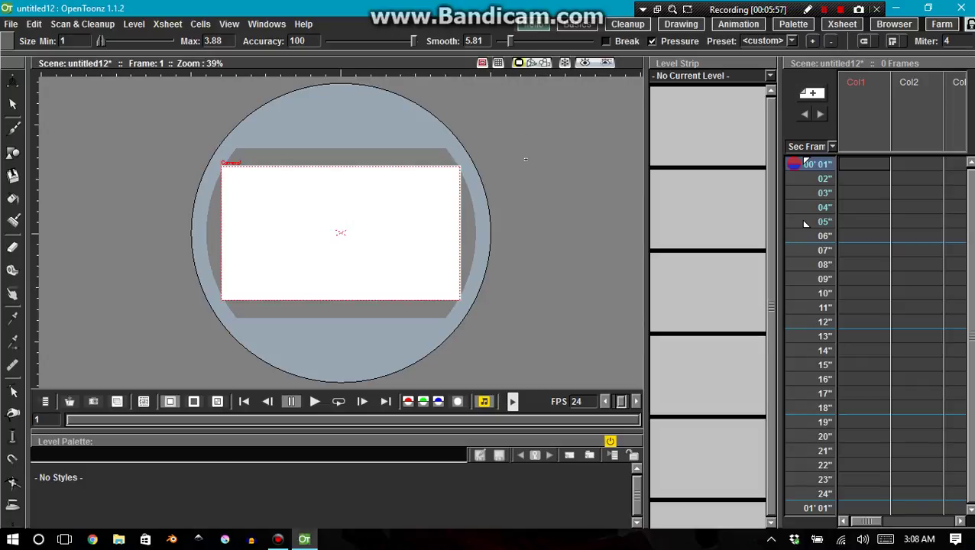
Step: In the hello room, add a Studio Palette panel and dock it bottom left beside the Level Palette
{"action": "left_click", "coordinate": [575, 23]}
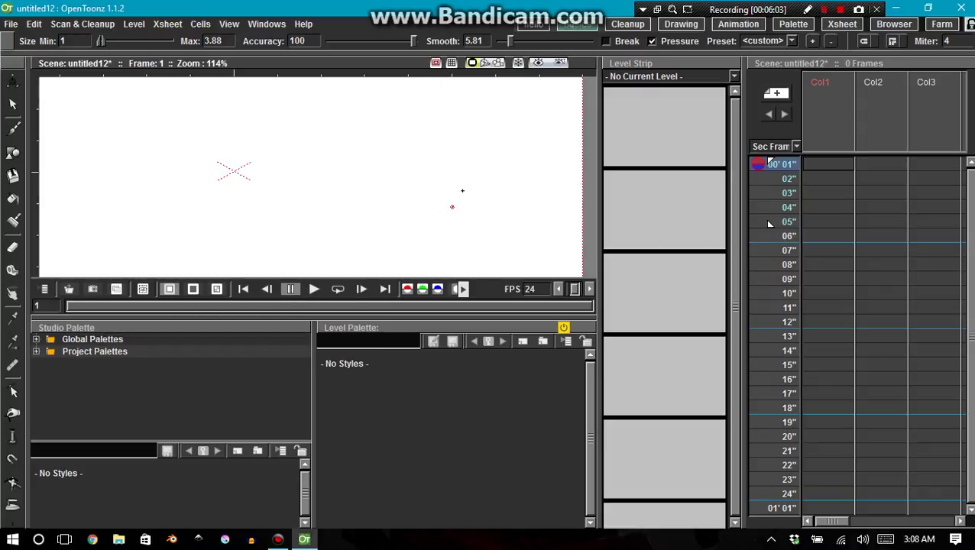
{"action": "left_click", "coordinate": [533, 24]}
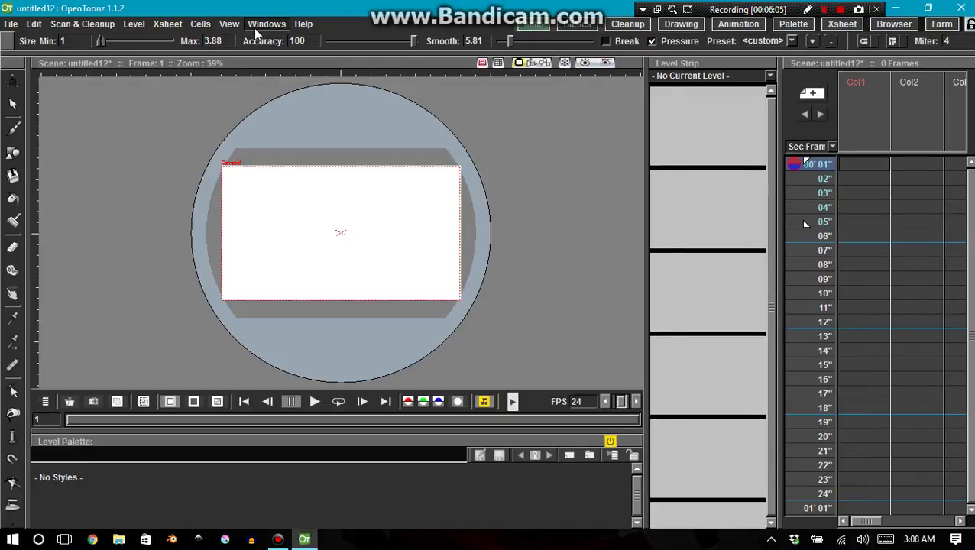
{"action": "left_click", "coordinate": [267, 23]}
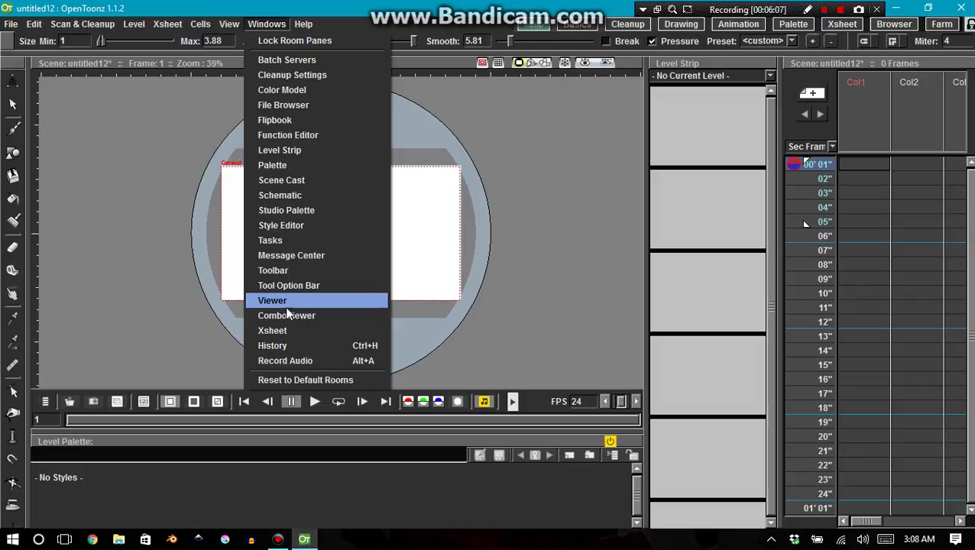
{"action": "left_click", "coordinate": [284, 210]}
{"action": "left_click_drag", "start_coordinate": [508, 270], "coordinate": [34, 476]}
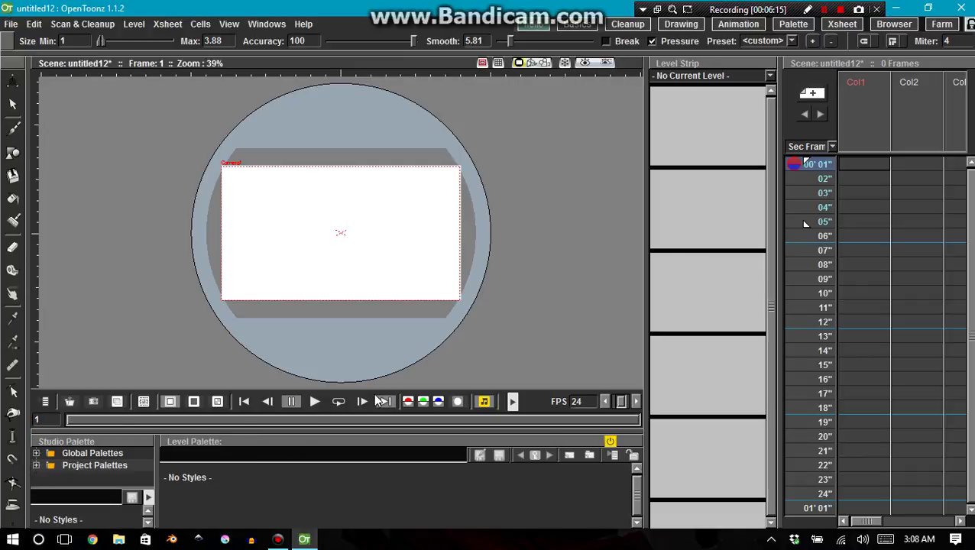
Step: Raise the viewer/palette splitter and widen the Studio Palette against the Level Palette in the hello room
{"action": "left_click", "coordinate": [576, 25]}
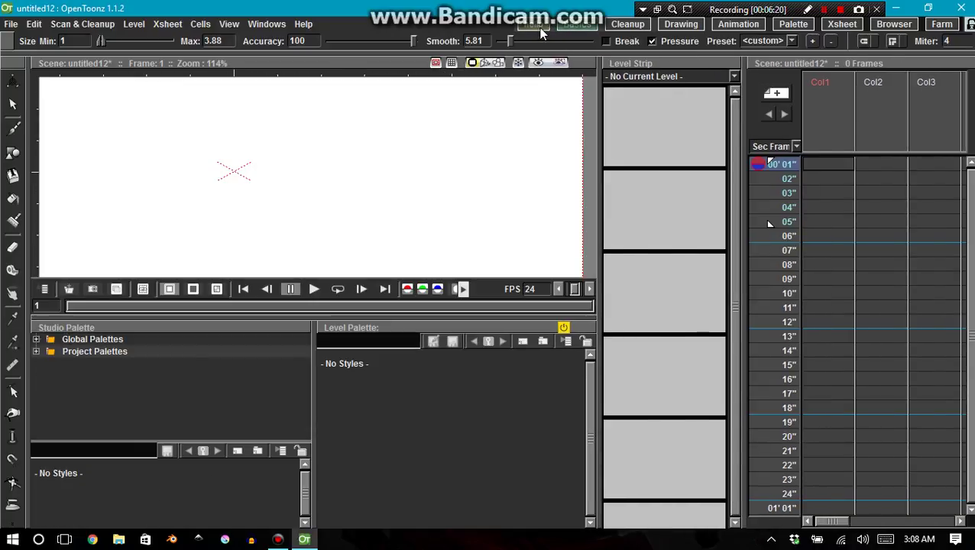
{"action": "left_click", "coordinate": [538, 29]}
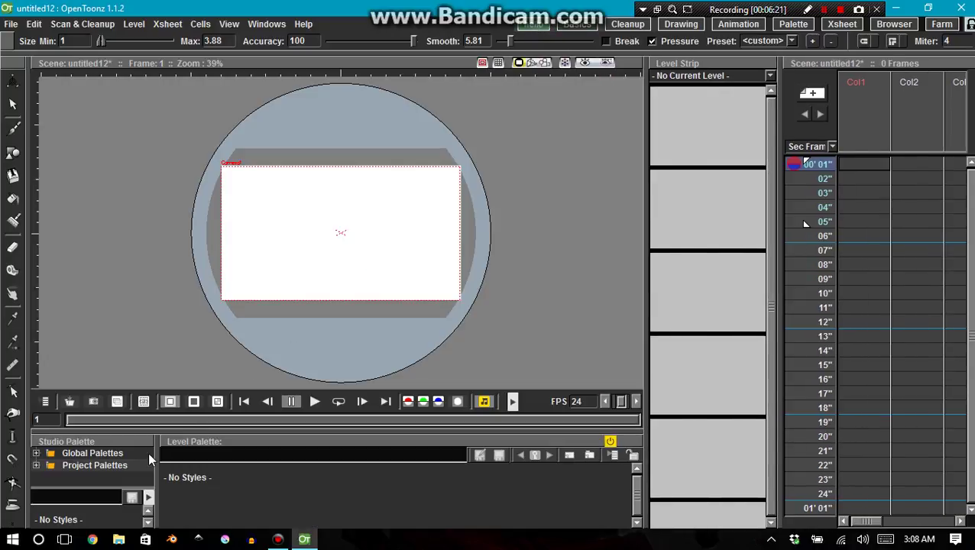
{"action": "left_click_drag", "start_coordinate": [163, 418], "coordinate": [163, 340]}
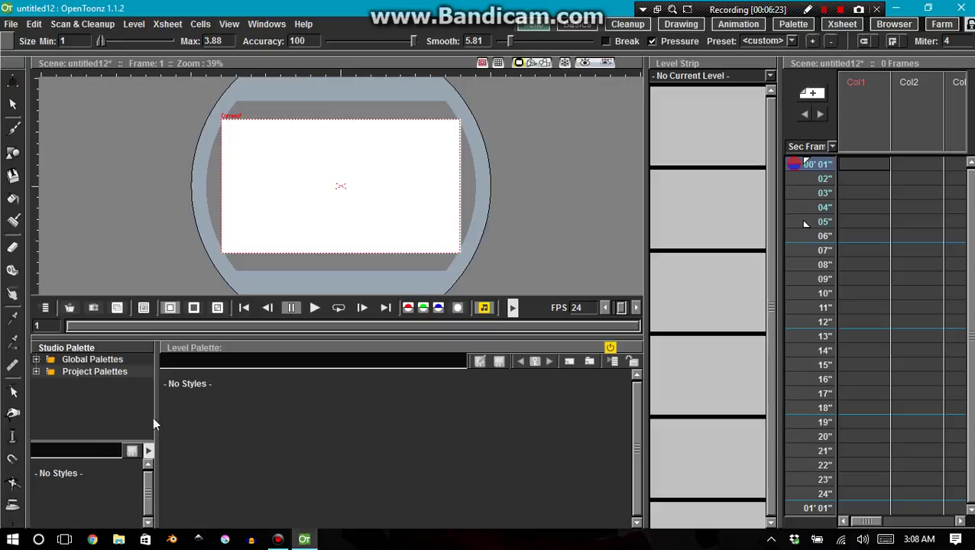
{"action": "left_click_drag", "start_coordinate": [157, 413], "coordinate": [302, 408]}
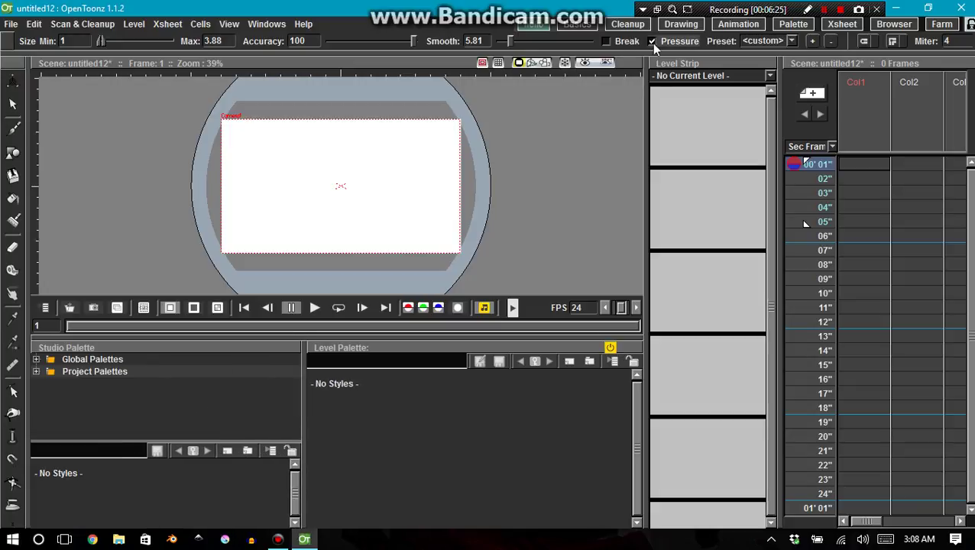
Step: Compare the Basics and hello rooms, then bring up and dismiss the hello room's options
{"action": "left_click", "coordinate": [561, 28]}
{"action": "left_click", "coordinate": [544, 28]}
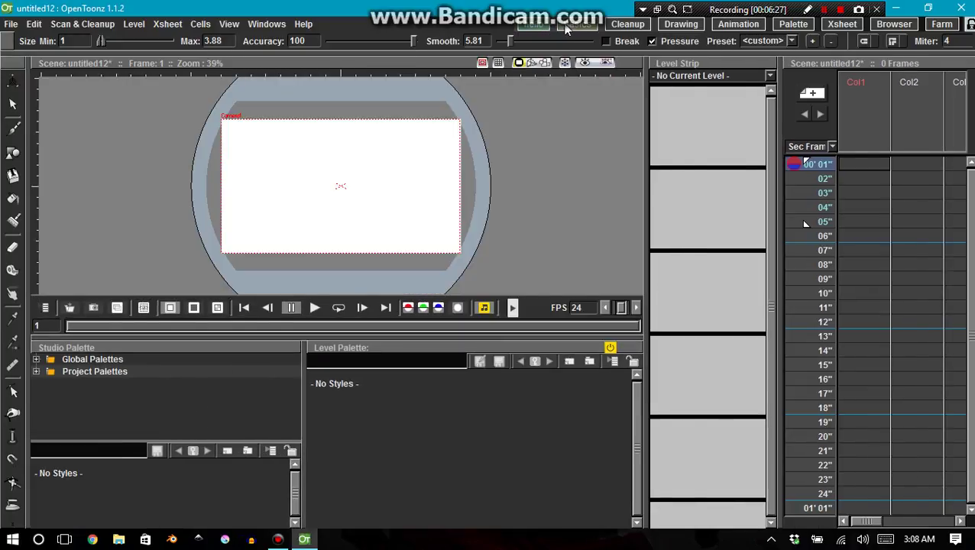
{"action": "left_click", "coordinate": [566, 27]}
{"action": "left_click", "coordinate": [544, 29]}
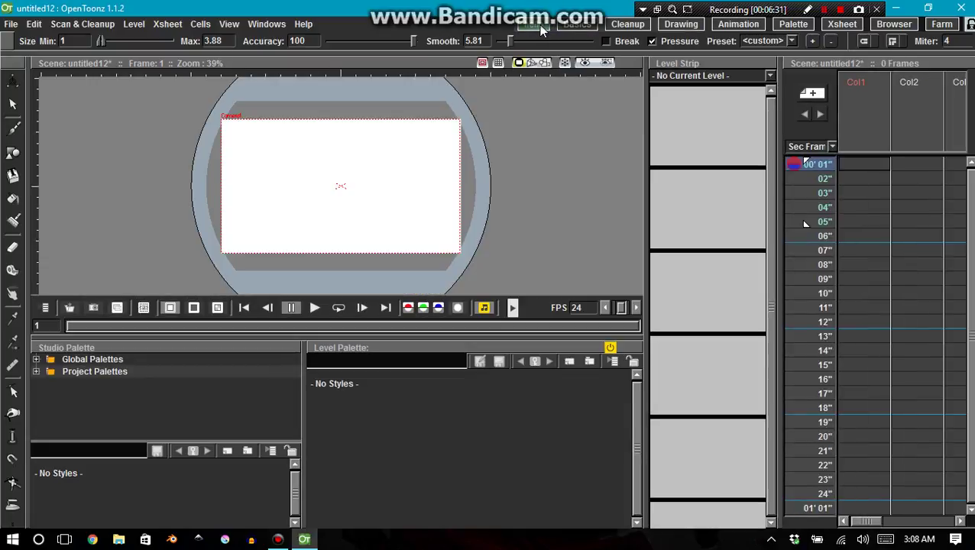
{"action": "right_click", "coordinate": [545, 27]}
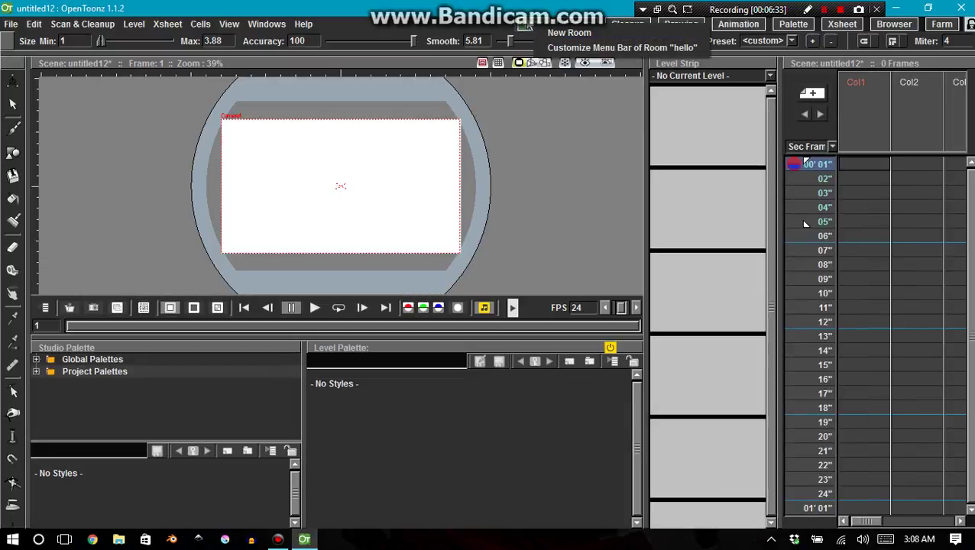
{"action": "left_click", "coordinate": [550, 27]}
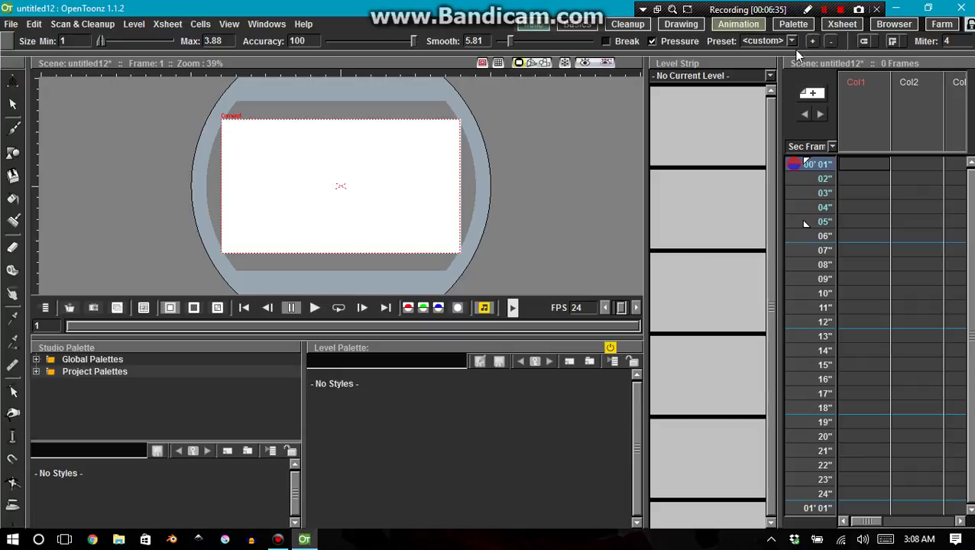
Step: Close the Level Strip, reopen it, and dock it between the viewer and the Xsheet
{"action": "left_click", "coordinate": [594, 25]}
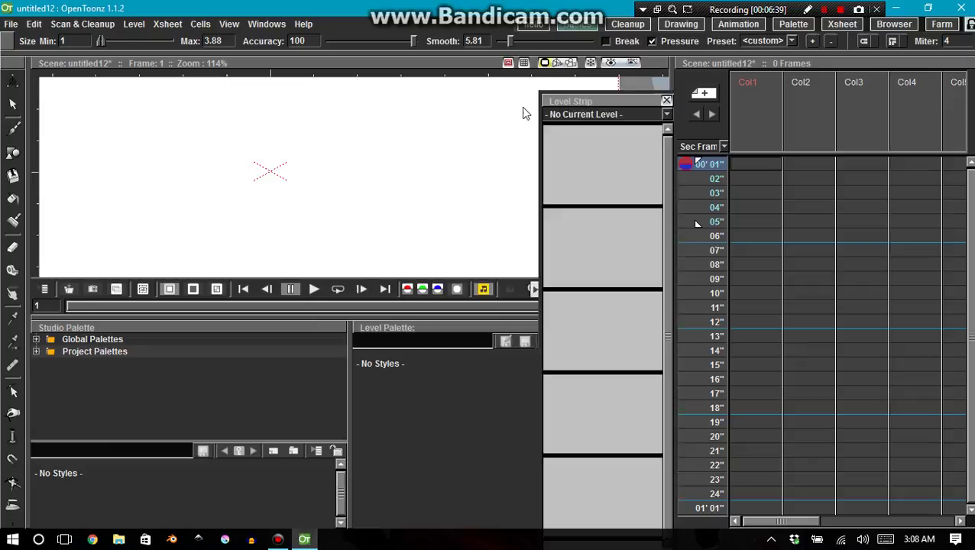
{"action": "left_click_drag", "start_coordinate": [662, 104], "coordinate": [455, 134]}
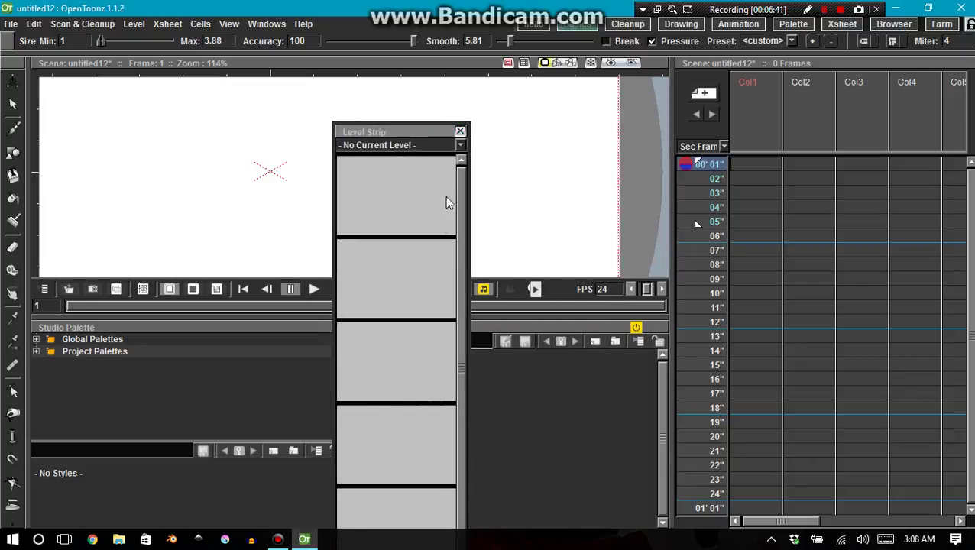
{"action": "left_click", "coordinate": [459, 131]}
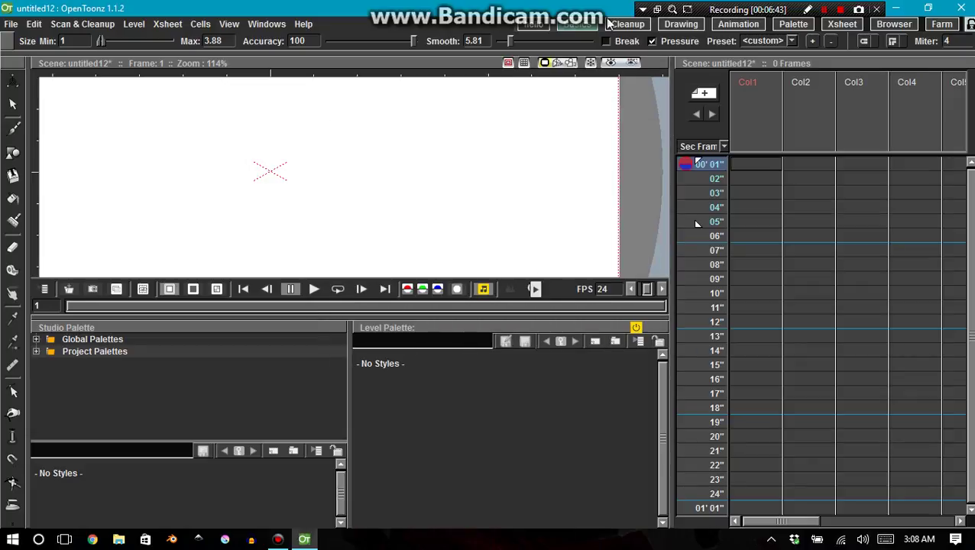
{"action": "left_click", "coordinate": [265, 25]}
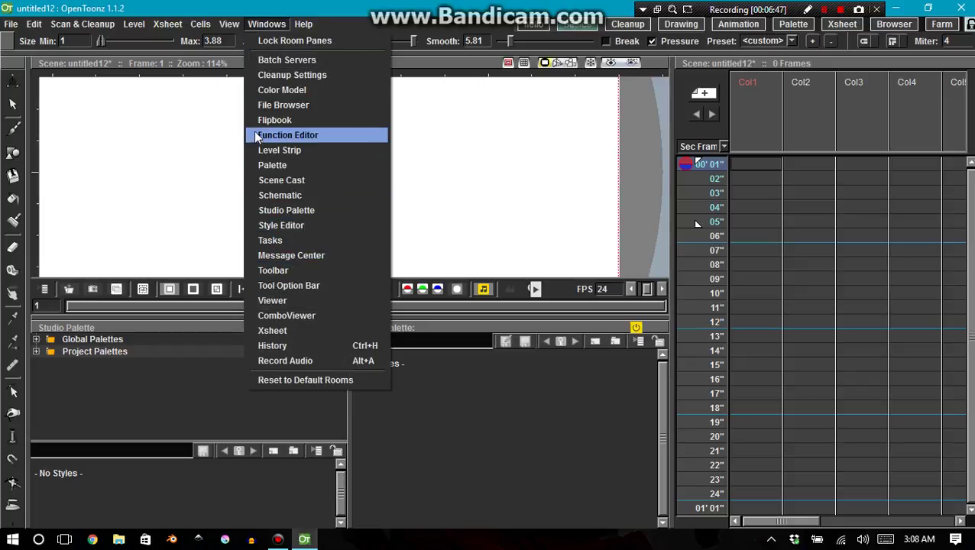
{"action": "left_click", "coordinate": [259, 150]}
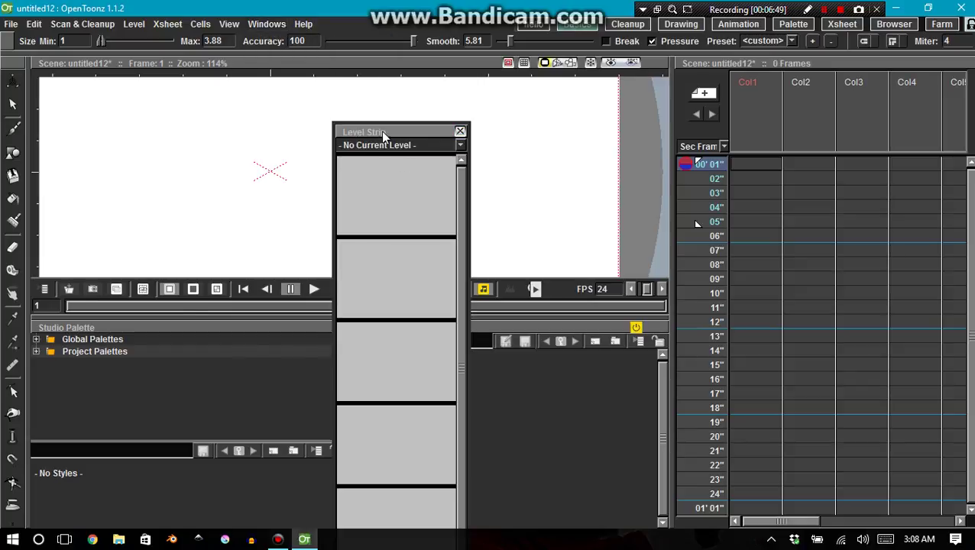
{"action": "left_click_drag", "start_coordinate": [384, 135], "coordinate": [667, 145]}
{"action": "left_click_drag", "start_coordinate": [437, 319], "coordinate": [457, 503]}
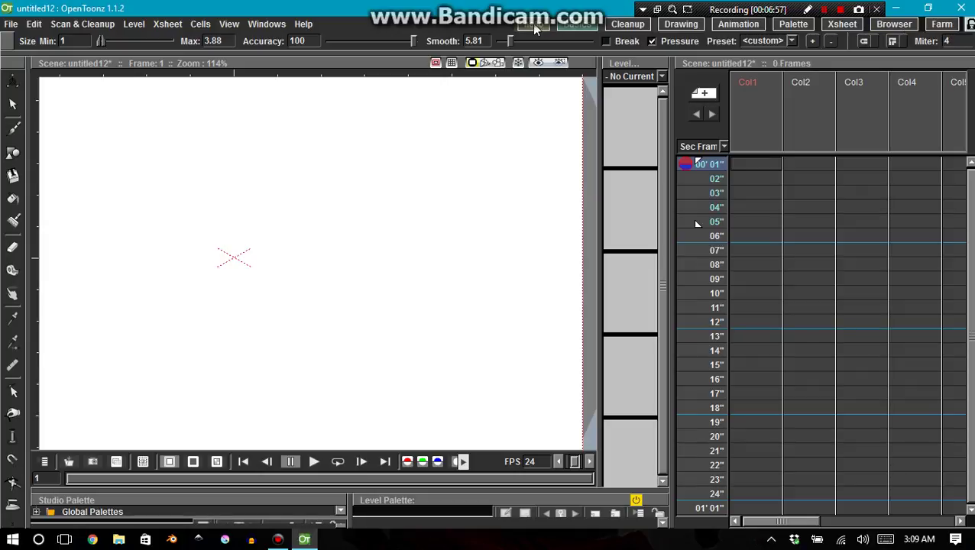
Step: Narrow the Level Strip to a slim column to widen the viewer, checking against the Cleanup room
{"action": "left_click", "coordinate": [621, 26]}
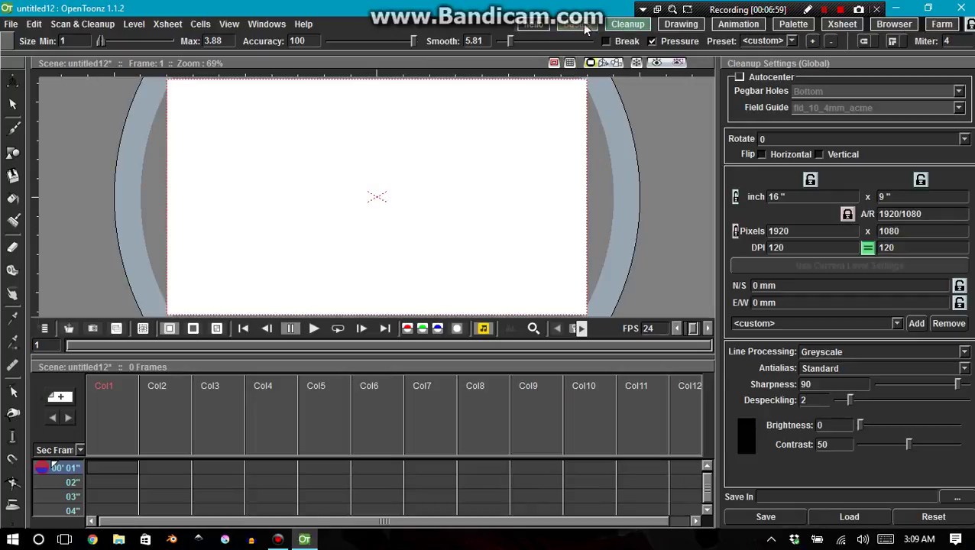
{"action": "left_click", "coordinate": [584, 27]}
{"action": "left_click", "coordinate": [623, 26]}
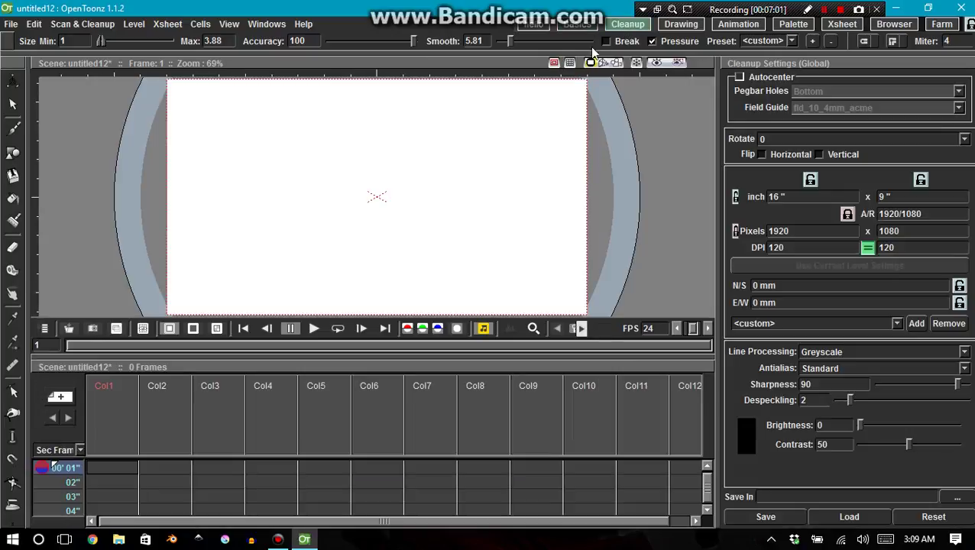
{"action": "left_click", "coordinate": [577, 25]}
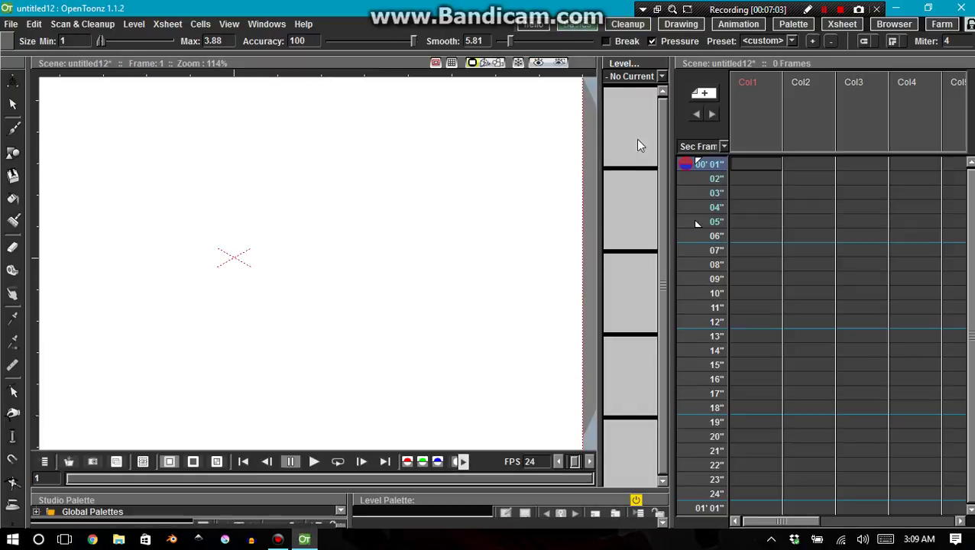
{"action": "left_click_drag", "start_coordinate": [603, 142], "coordinate": [729, 161]}
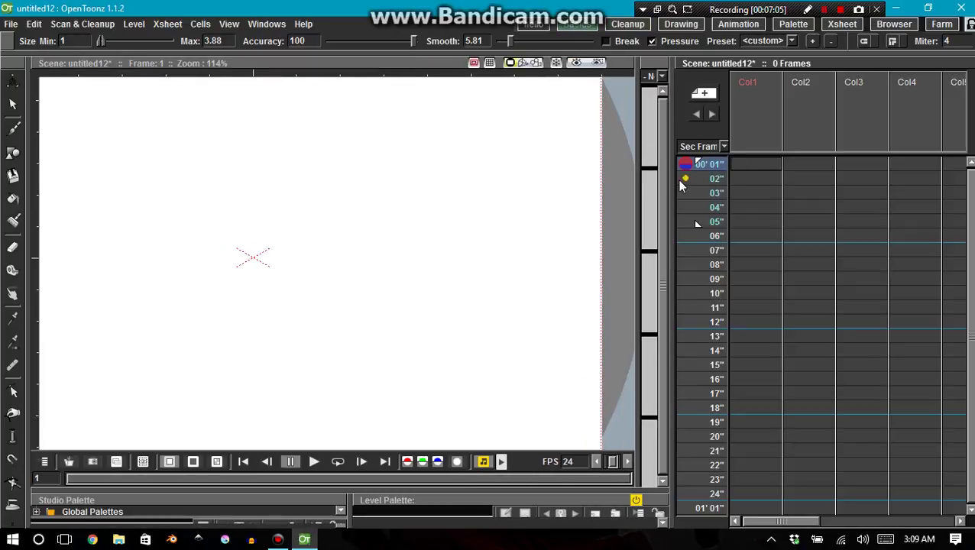
{"action": "left_click_drag", "start_coordinate": [680, 184], "coordinate": [739, 184]}
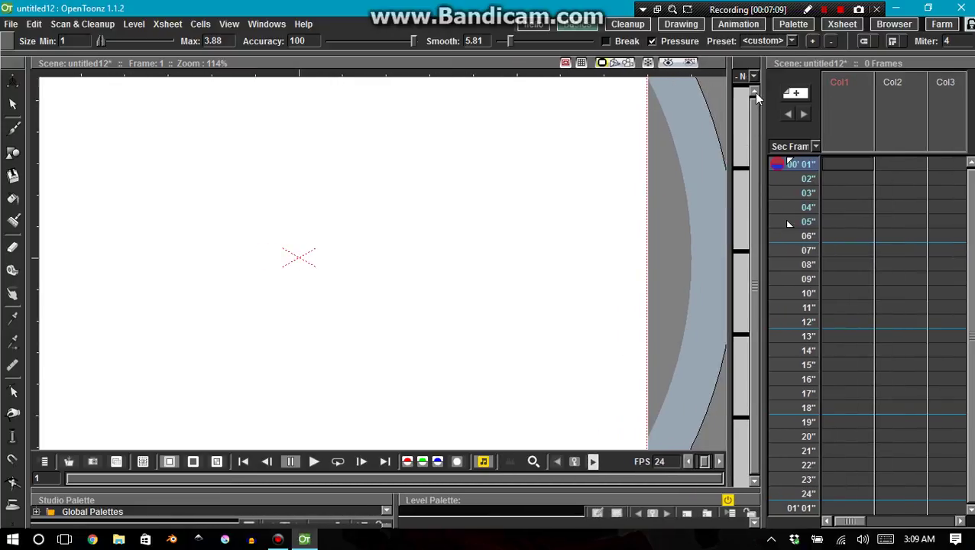
{"action": "left_click", "coordinate": [626, 25]}
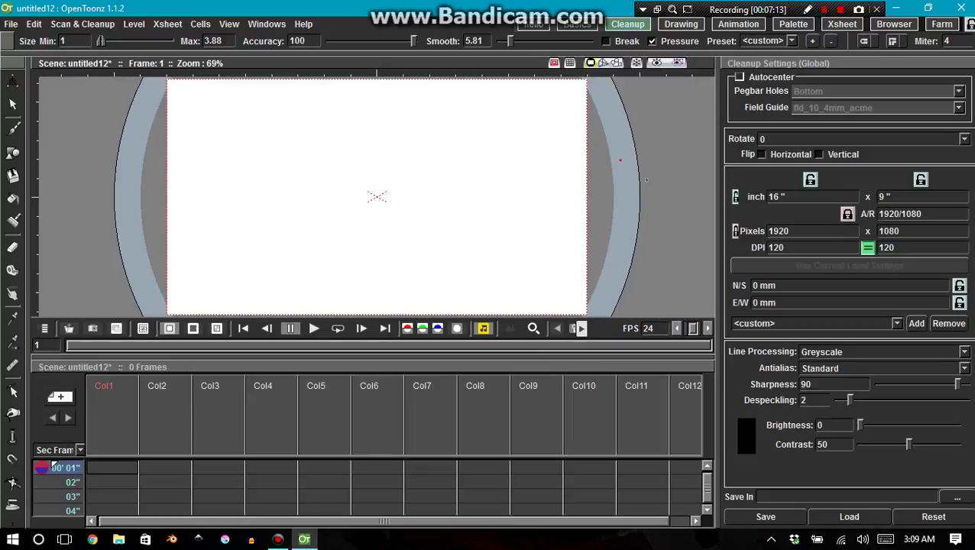
{"action": "left_click", "coordinate": [578, 24]}
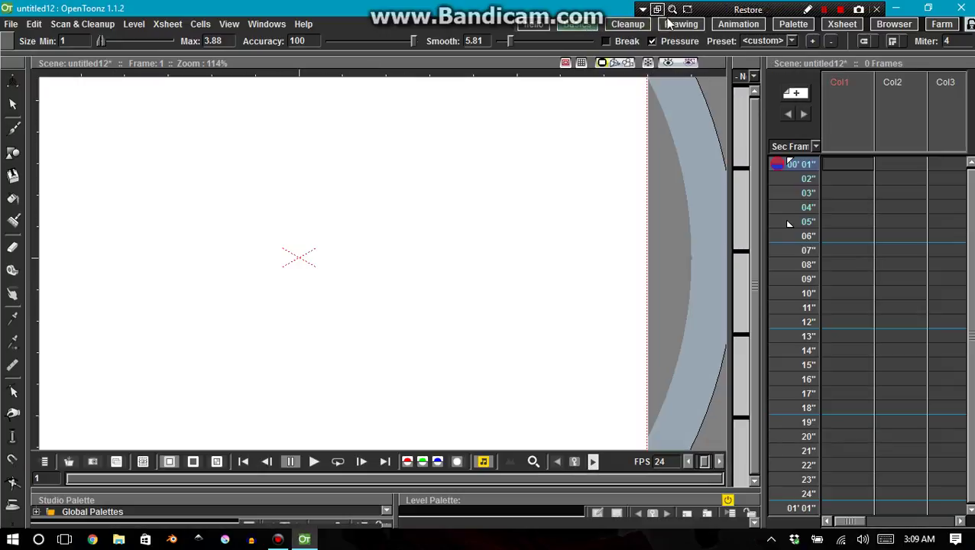
Step: Create a new empty room from the hello room's options and open it
{"action": "right_click", "coordinate": [589, 27]}
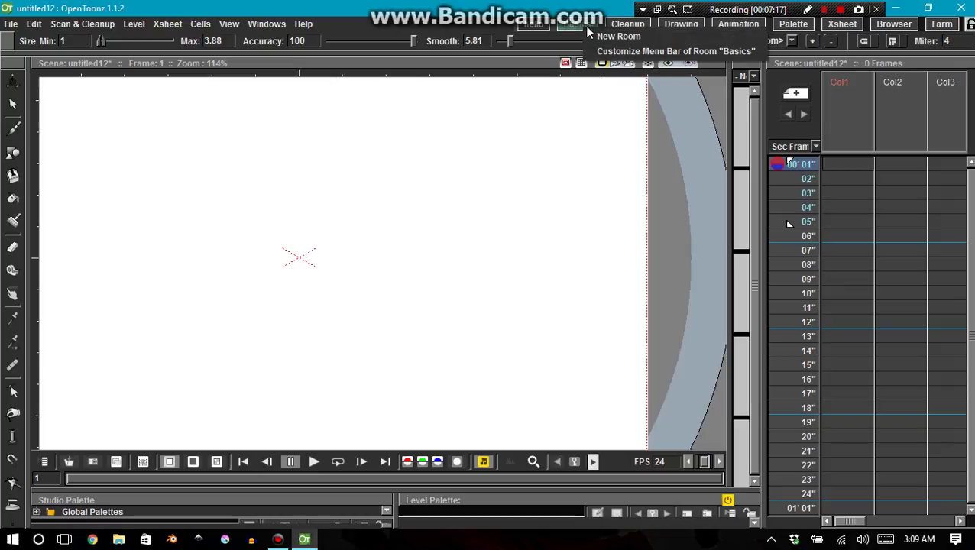
{"action": "left_click", "coordinate": [583, 28]}
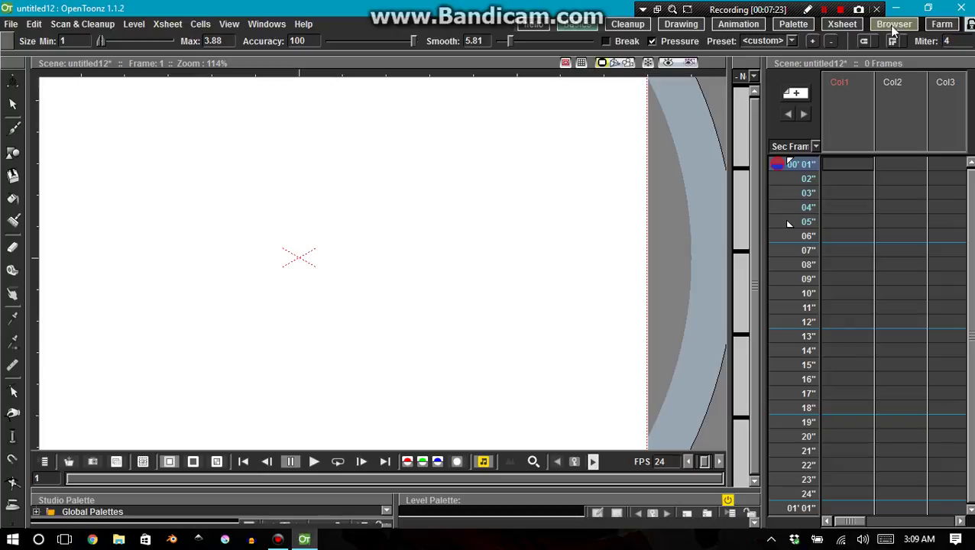
{"action": "right_click", "coordinate": [527, 29]}
{"action": "left_click", "coordinate": [559, 35]}
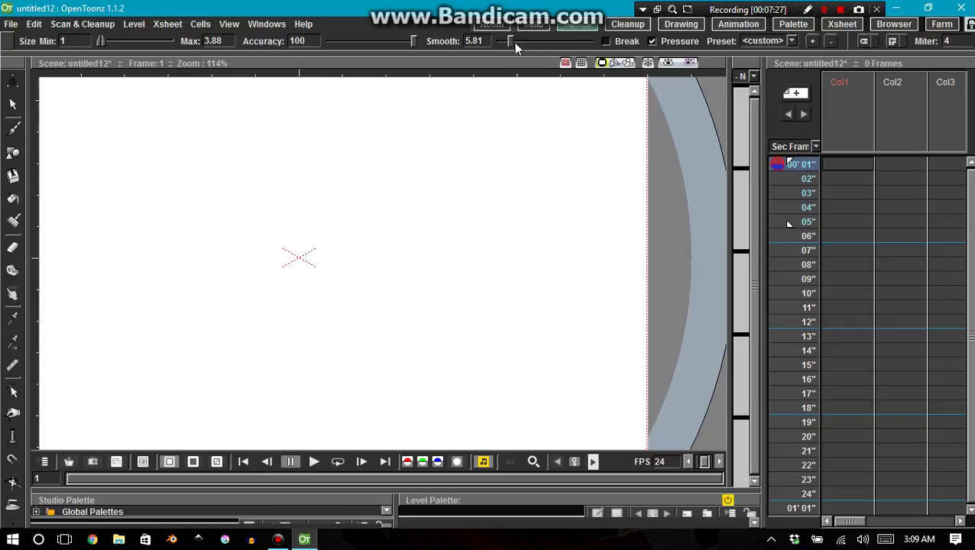
{"action": "left_click", "coordinate": [491, 23]}
Step: Dock a File Browser filling the new room, compare with the Browser room, then return to the viewer-and-Xsheet room
{"action": "left_click", "coordinate": [251, 23]}
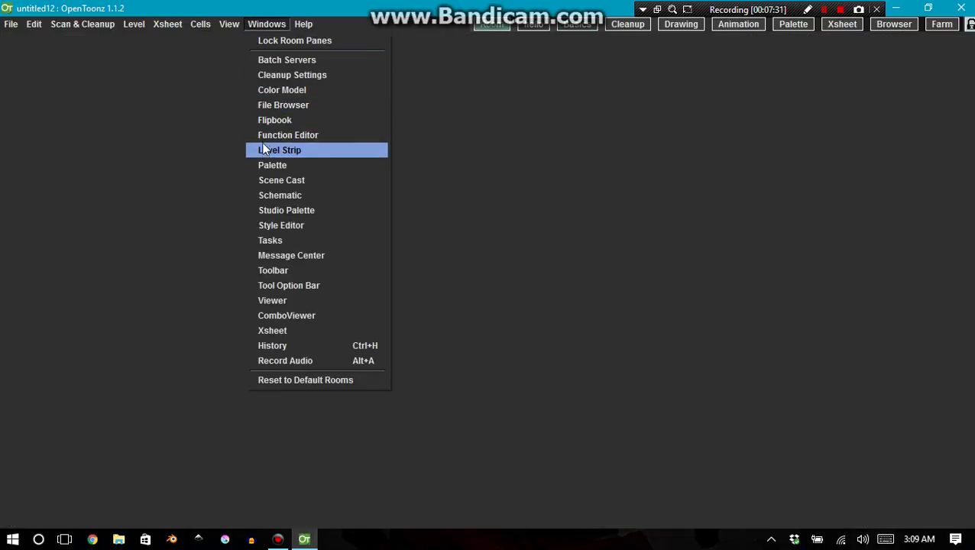
{"action": "left_click", "coordinate": [261, 107]}
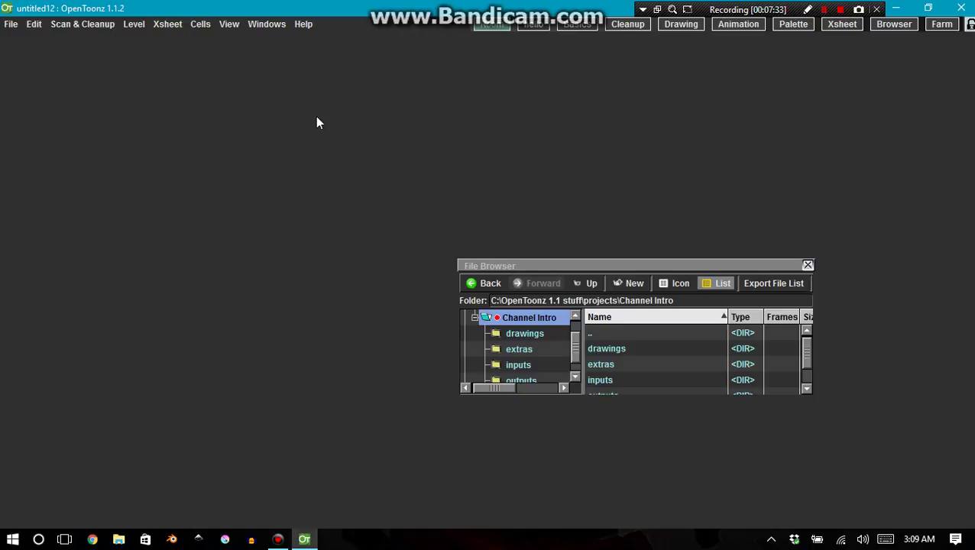
{"action": "double_click", "coordinate": [507, 264]}
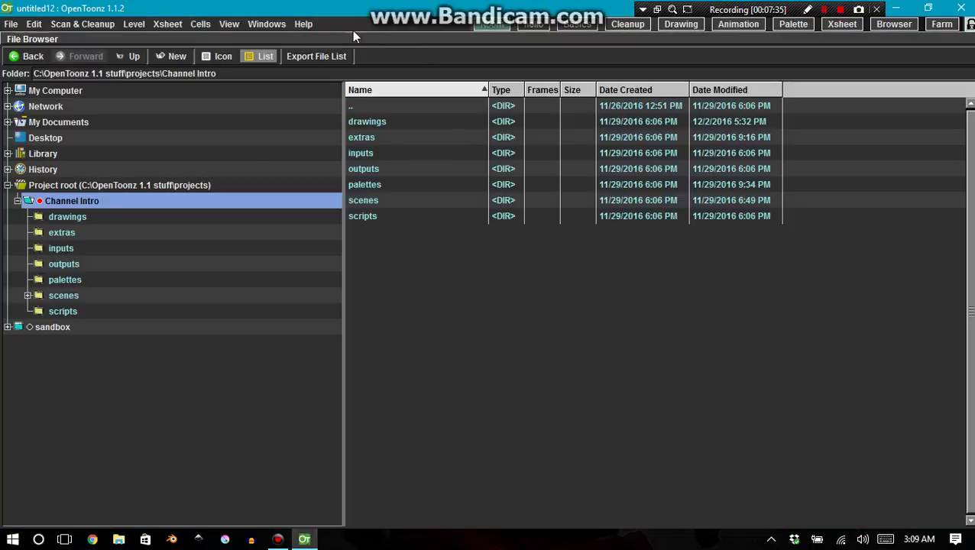
{"action": "left_click", "coordinate": [879, 25]}
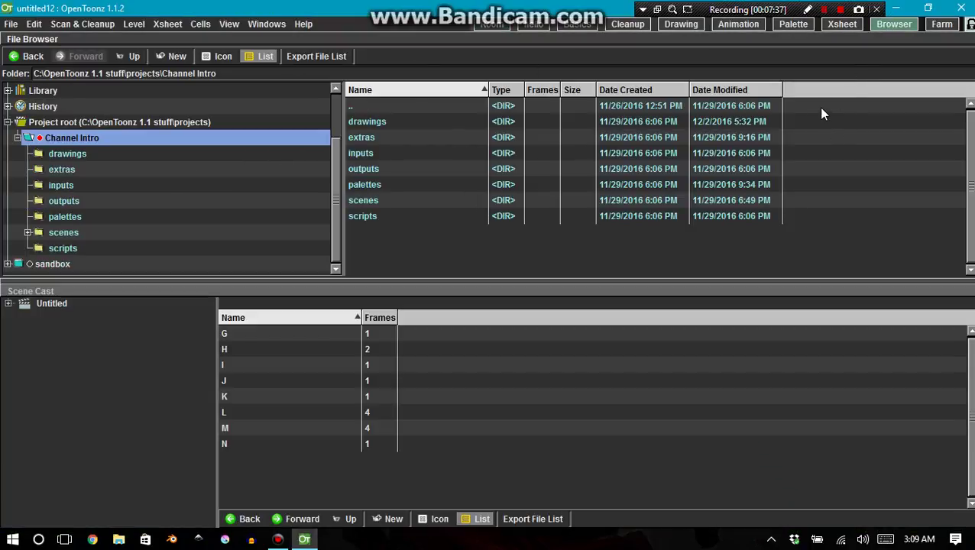
{"action": "key", "text": "grave"}
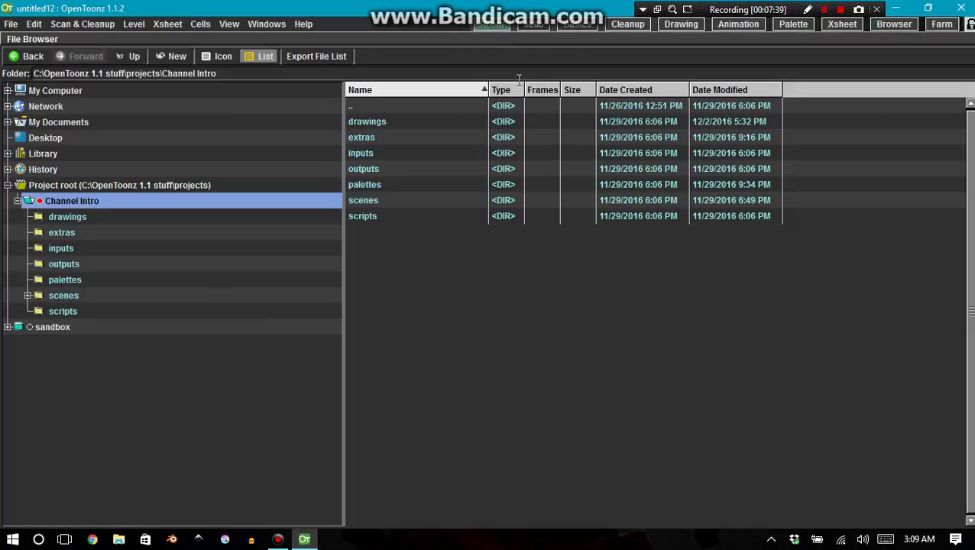
{"action": "left_click", "coordinate": [577, 24]}
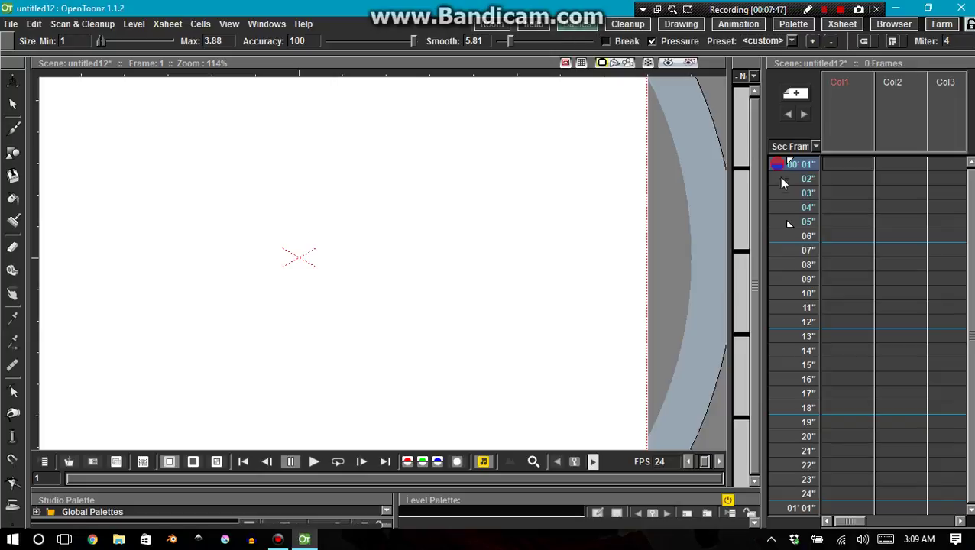
Step: Open floating Stage and FX Schematic windows side by side, toggling the left one between stage and FX views
{"action": "left_click", "coordinate": [263, 24]}
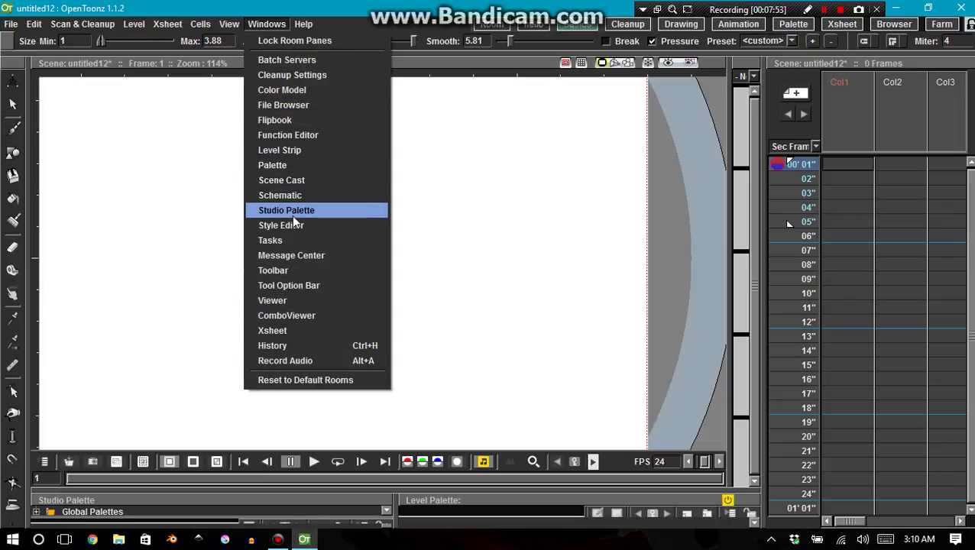
{"action": "left_click", "coordinate": [288, 195]}
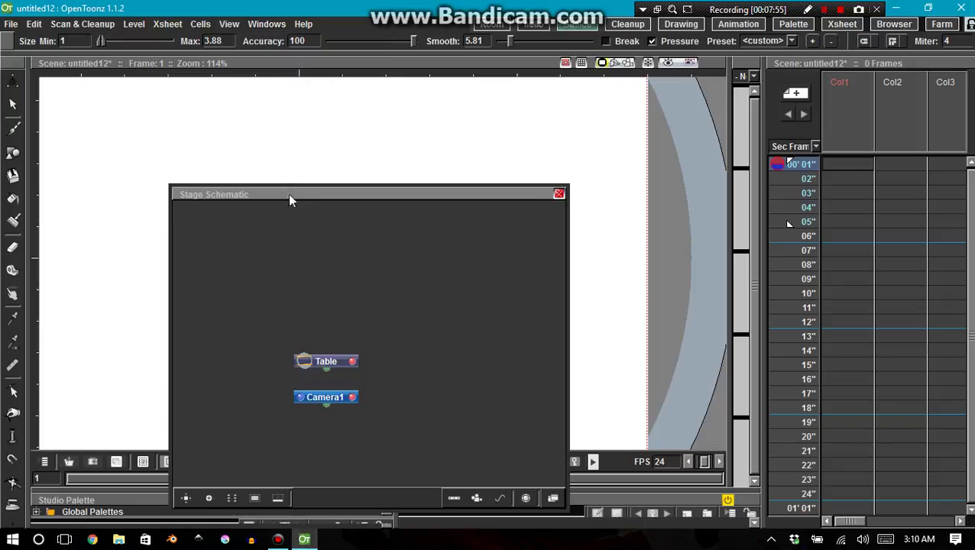
{"action": "left_click_drag", "start_coordinate": [326, 199], "coordinate": [688, 100]}
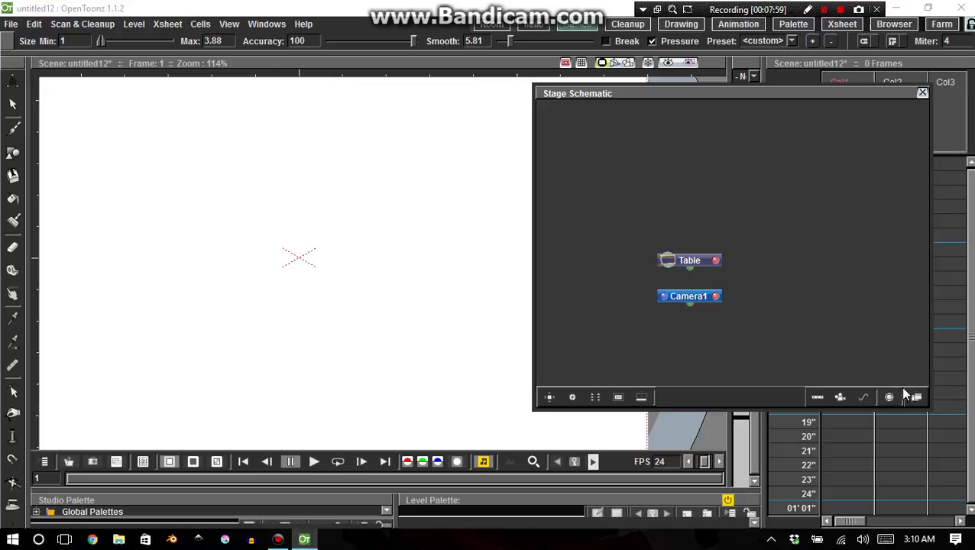
{"action": "left_click", "coordinate": [259, 26]}
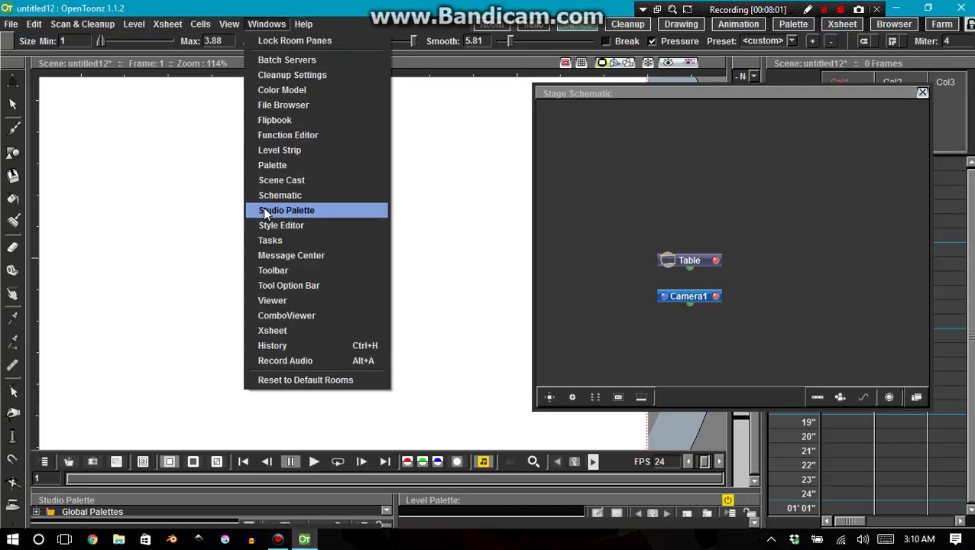
{"action": "left_click", "coordinate": [265, 195]}
{"action": "left_click_drag", "start_coordinate": [279, 275], "coordinate": [472, 94]}
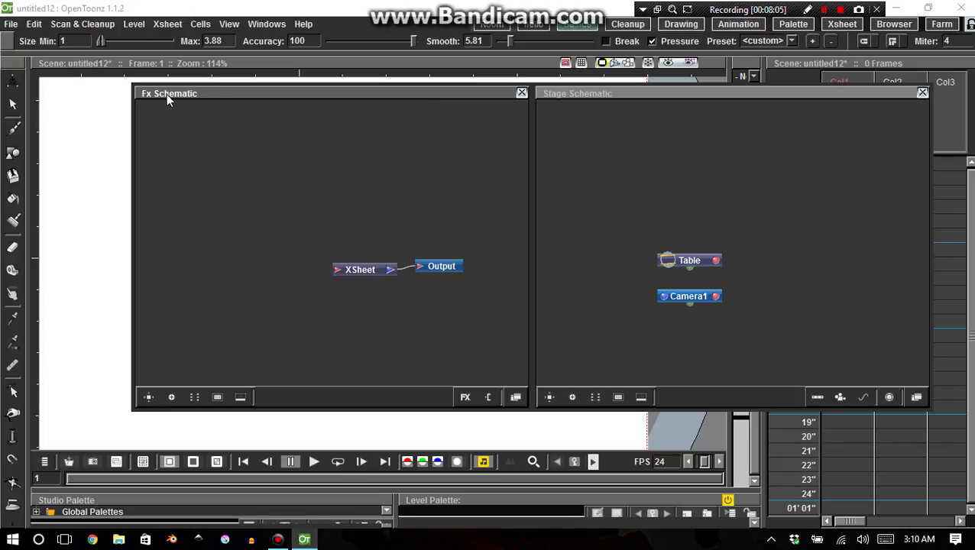
{"action": "left_click", "coordinate": [514, 398]}
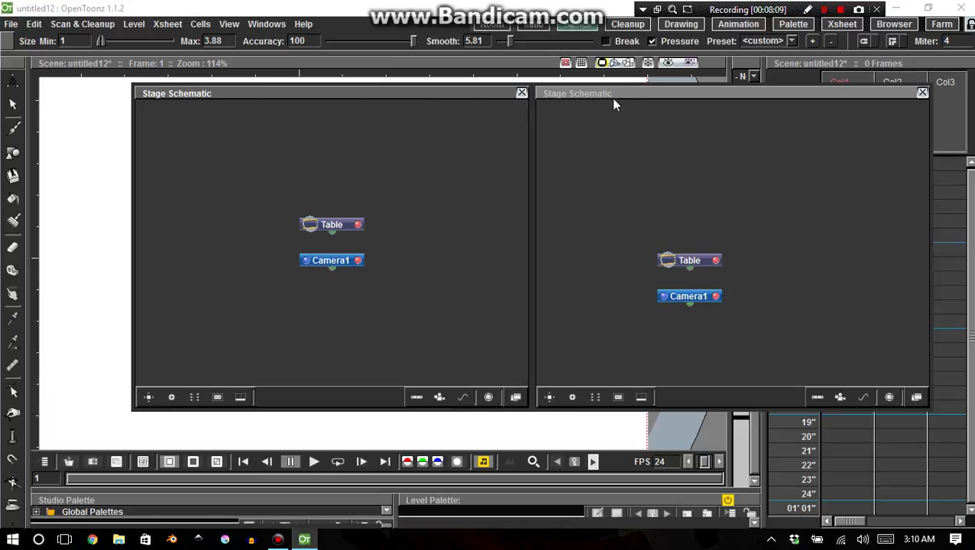
{"action": "left_click", "coordinate": [515, 397]}
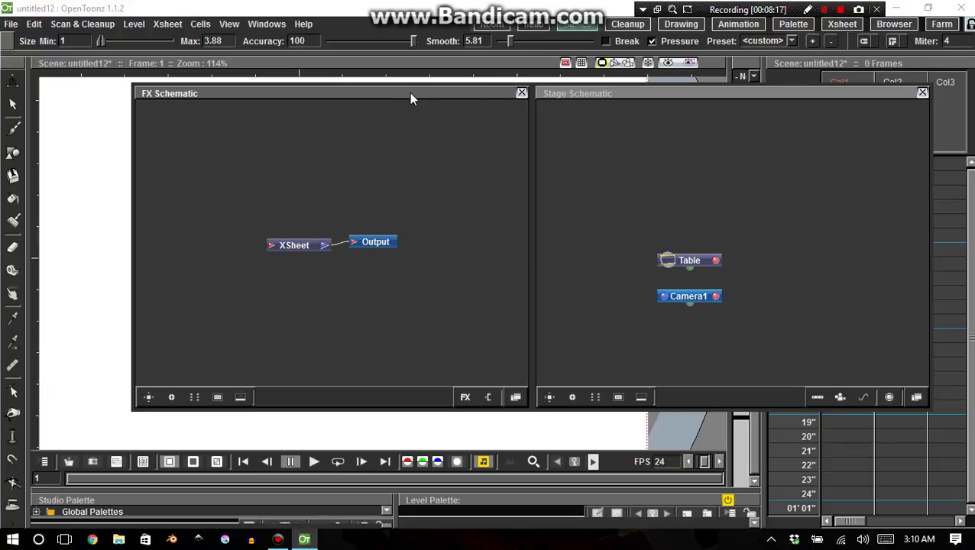
Step: Dock the Stage Schematic across the top, pull it back out, then close both schematic windows
{"action": "left_click_drag", "start_coordinate": [411, 97], "coordinate": [198, 168]}
{"action": "left_click_drag", "start_coordinate": [577, 95], "coordinate": [567, 181]}
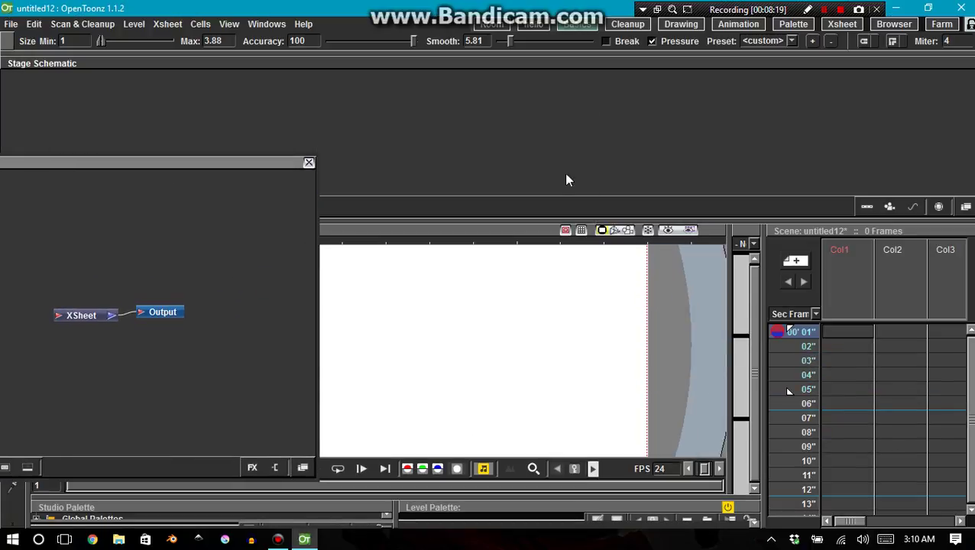
{"action": "left_click_drag", "start_coordinate": [522, 65], "coordinate": [596, 174]}
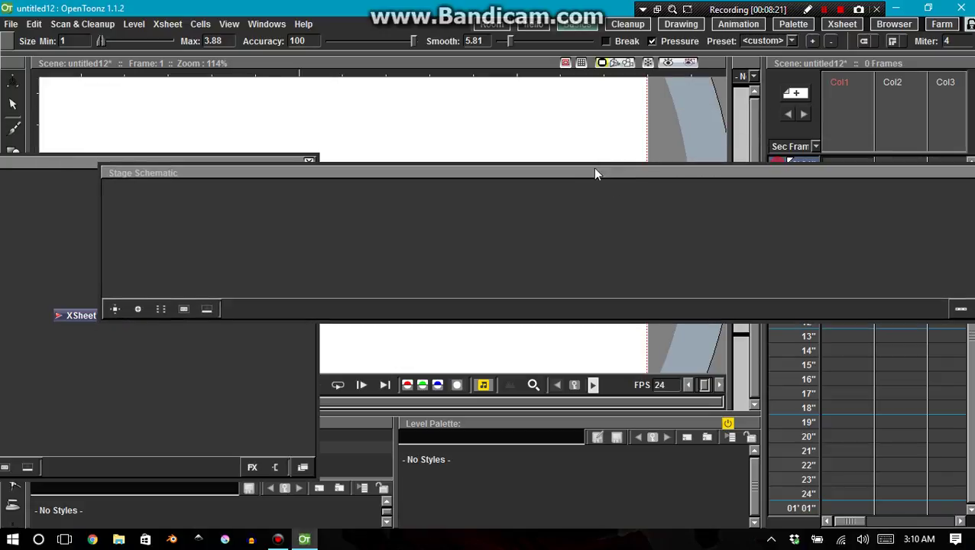
{"action": "left_click_drag", "start_coordinate": [510, 171], "coordinate": [783, 153]}
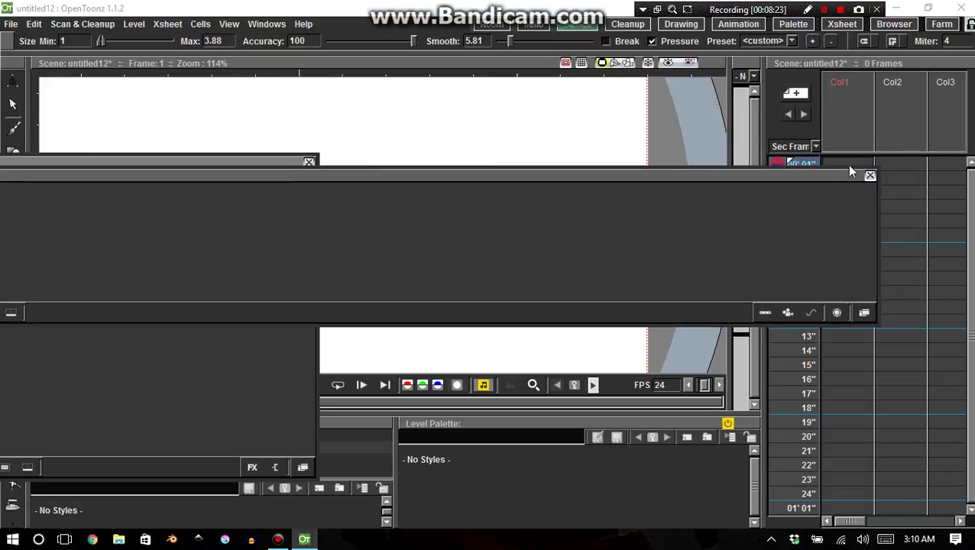
{"action": "left_click", "coordinate": [869, 176]}
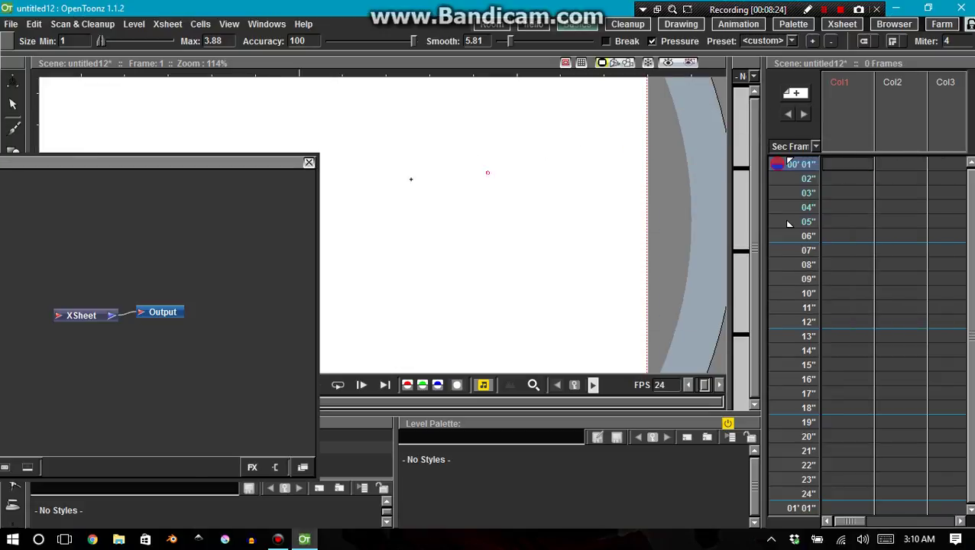
{"action": "left_click", "coordinate": [309, 163]}
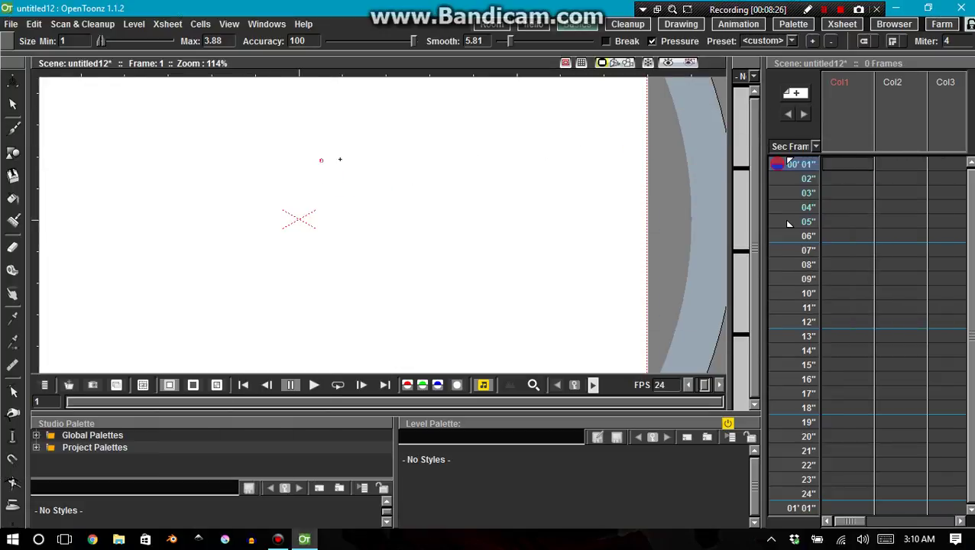
Step: Delete the room named Room, confirming with Yes
{"action": "left_click", "coordinate": [532, 24]}
{"action": "left_click", "coordinate": [492, 23]}
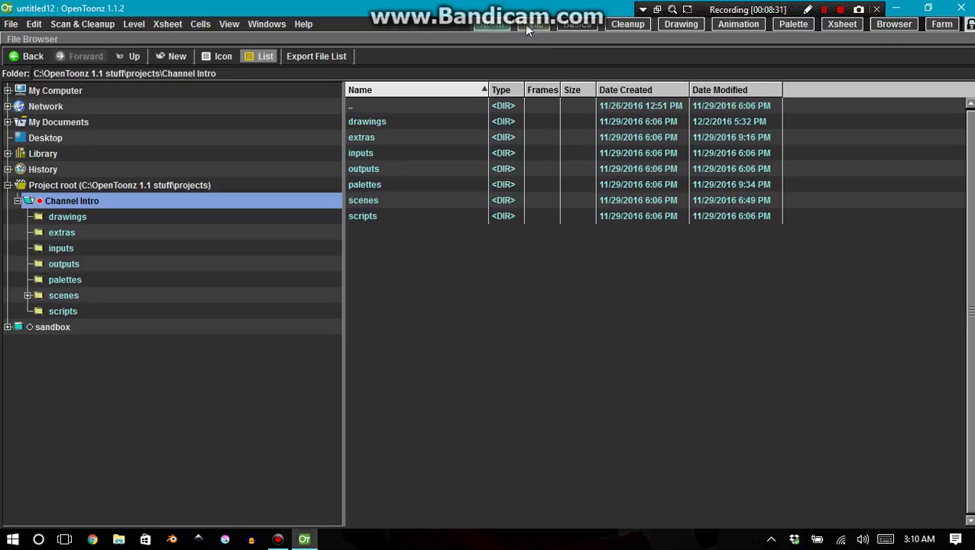
{"action": "left_click", "coordinate": [575, 25]}
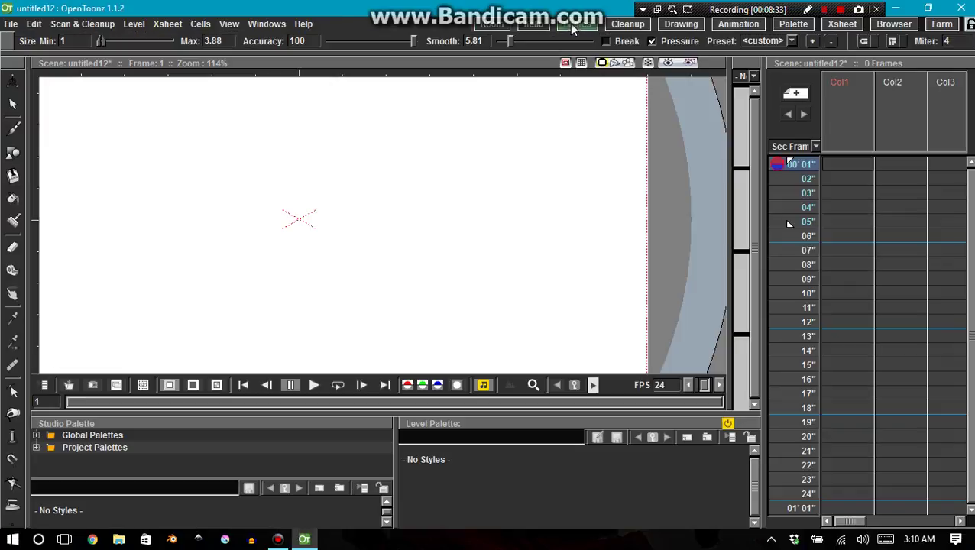
{"action": "right_click", "coordinate": [498, 26]}
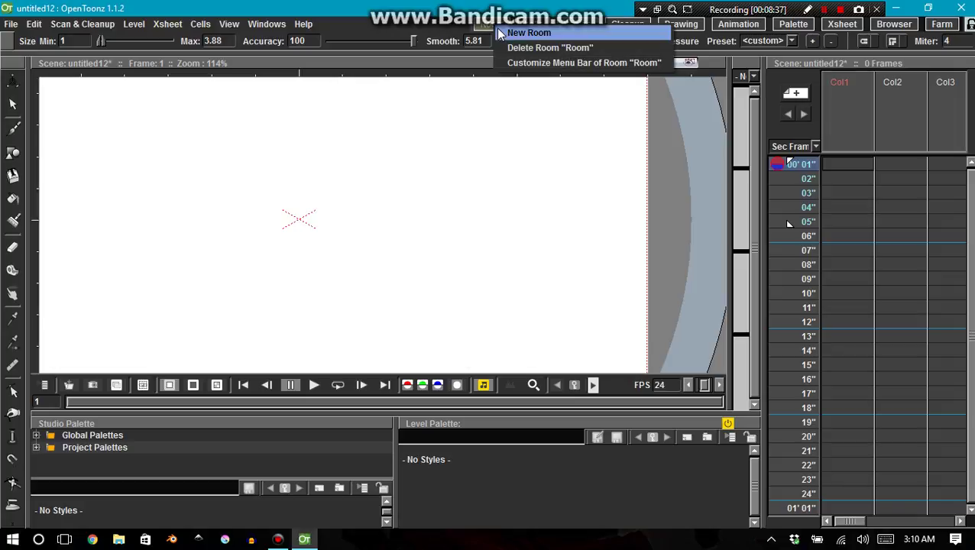
{"action": "left_click", "coordinate": [513, 49]}
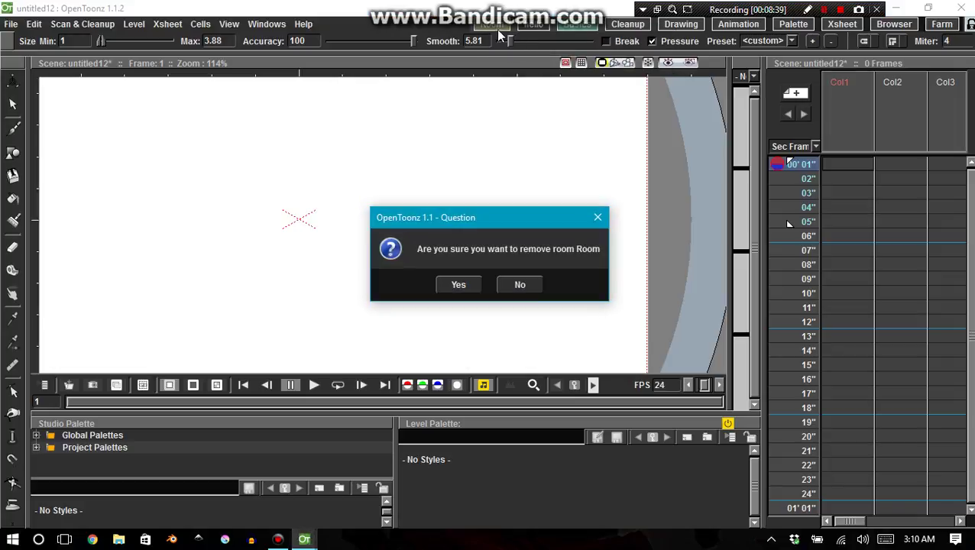
{"action": "left_click", "coordinate": [457, 285]}
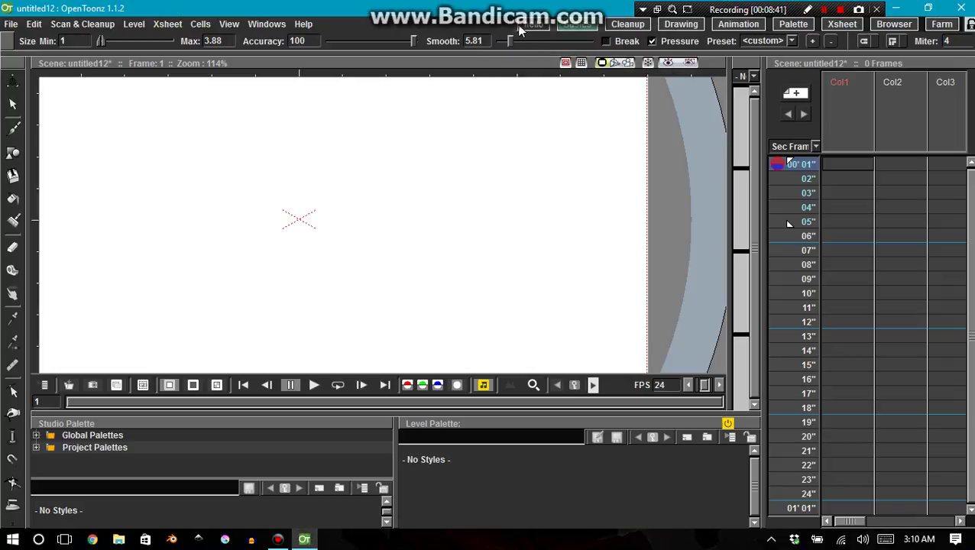
Step: Delete the hello room, confirming with Yes
{"action": "right_click", "coordinate": [535, 27]}
{"action": "left_click", "coordinate": [542, 50]}
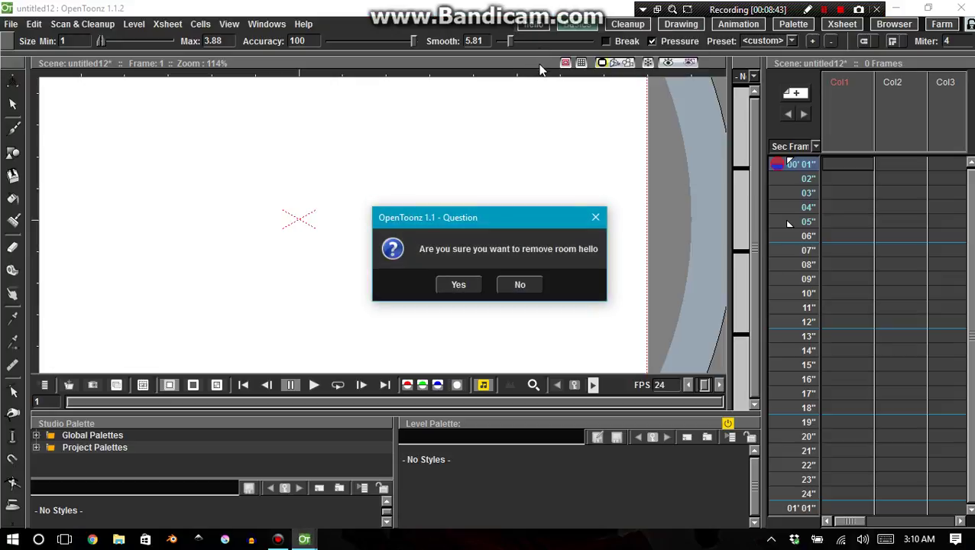
{"action": "left_click", "coordinate": [458, 284]}
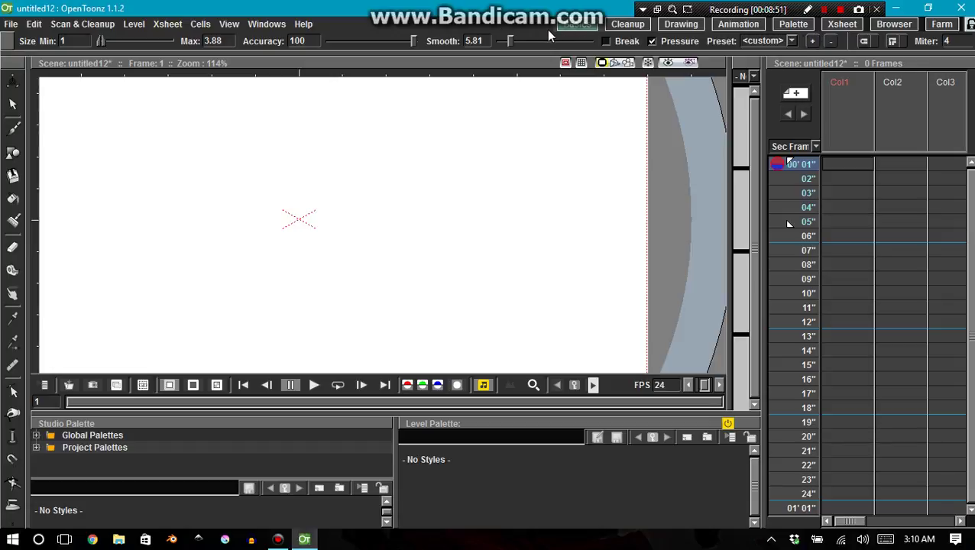
{"action": "left_click", "coordinate": [626, 25]}
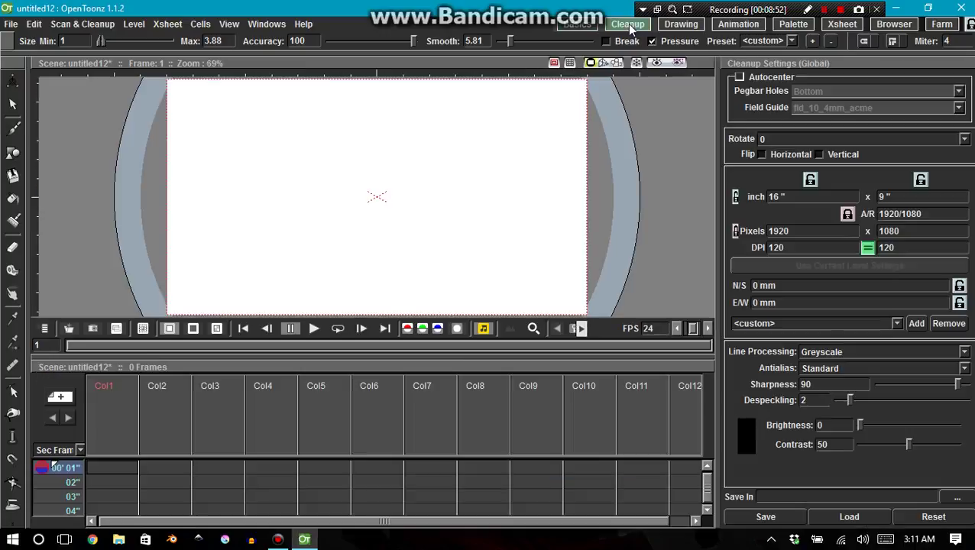
{"action": "left_click", "coordinate": [671, 24]}
{"action": "left_click", "coordinate": [724, 24]}
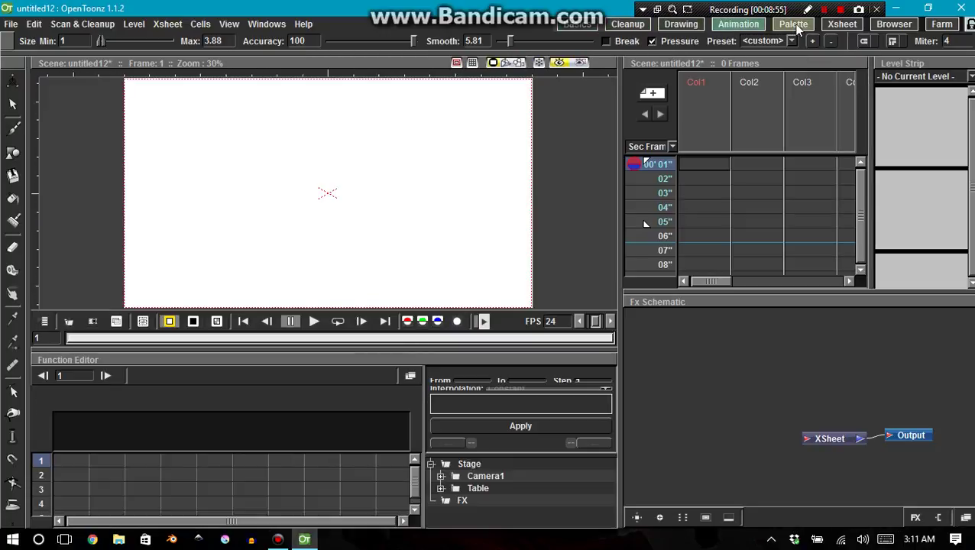
{"action": "left_click", "coordinate": [794, 26]}
{"action": "left_click", "coordinate": [722, 24]}
{"action": "left_click", "coordinate": [676, 23]}
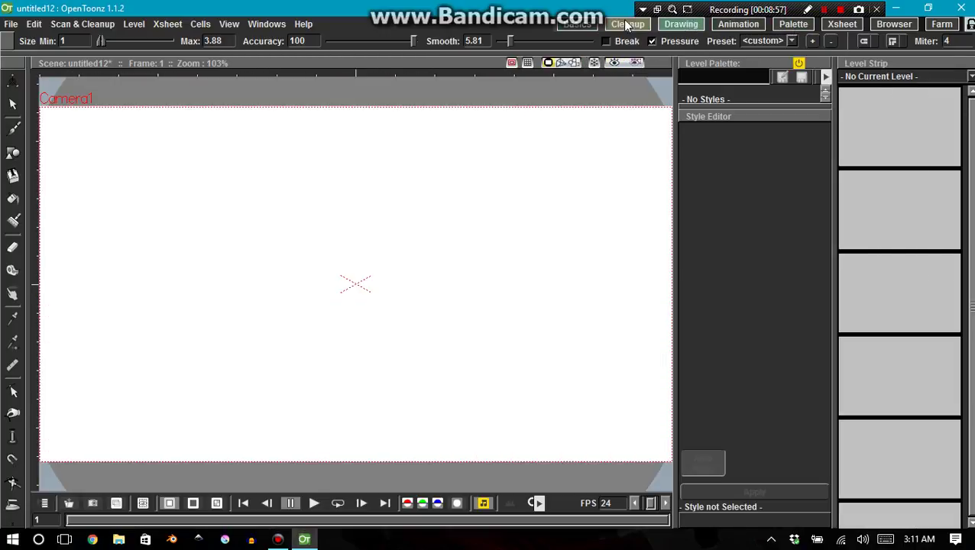
{"action": "left_click", "coordinate": [627, 25]}
{"action": "left_click", "coordinate": [793, 24]}
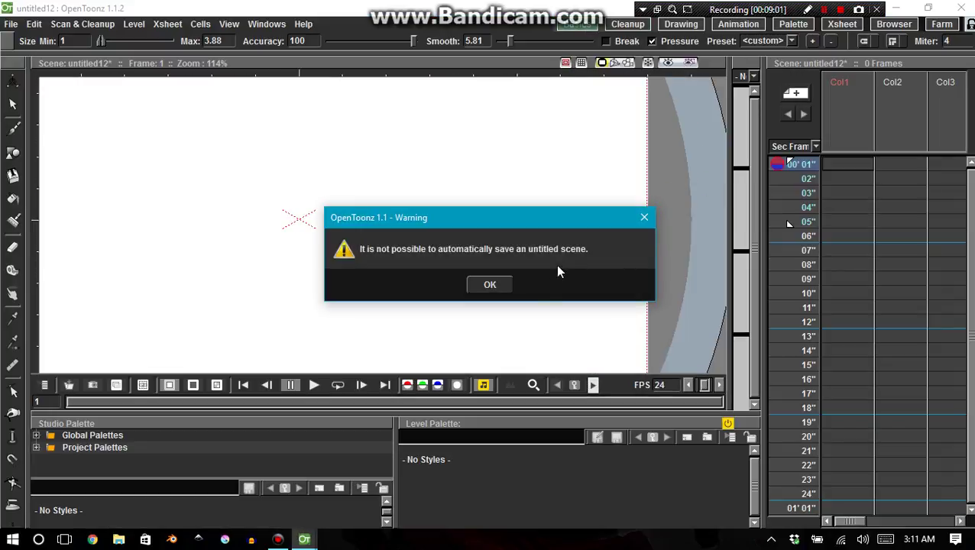
{"action": "left_click", "coordinate": [488, 286]}
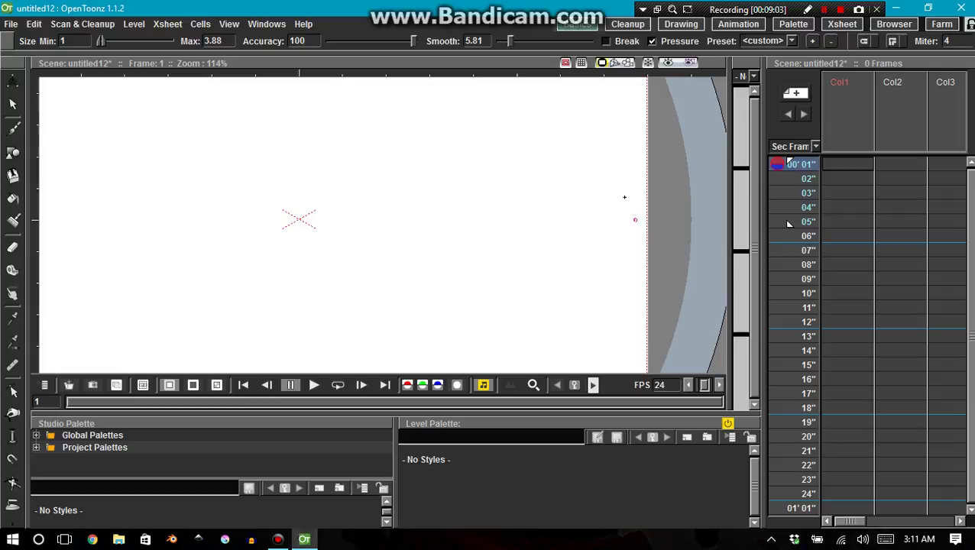